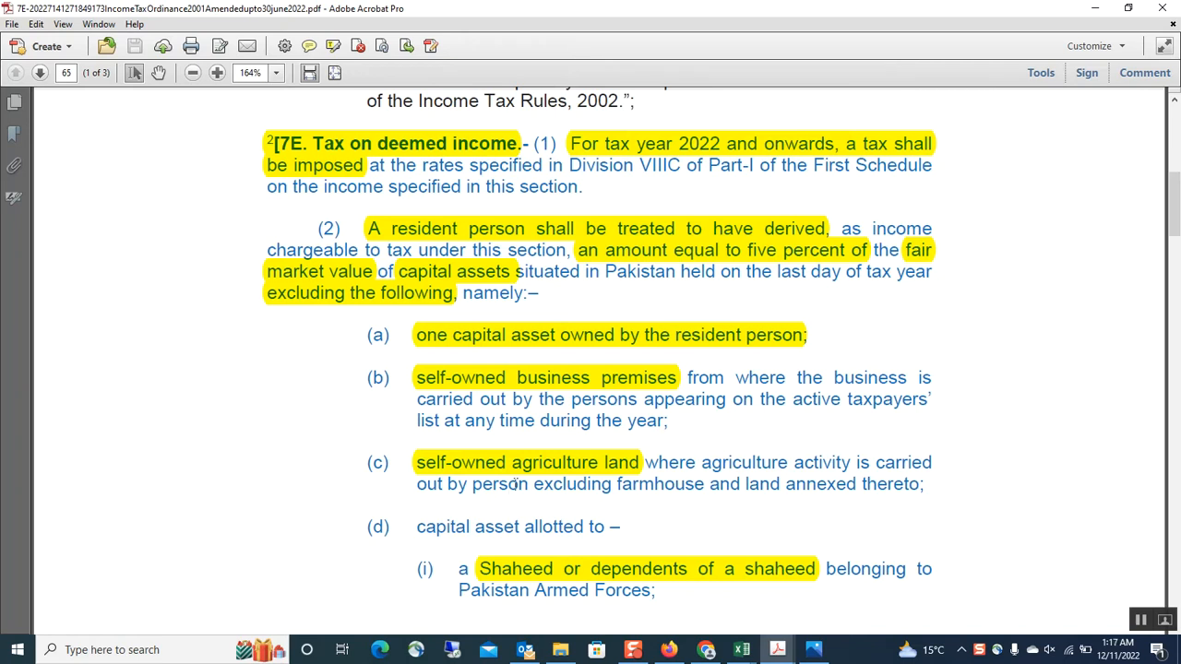
# Step: Review section 7E in the Income Tax Ordinance PDF and switch to the S.R.O. 2052(I)/2022 notification to read its opening and draft amendments
pyautogui.scroll(-2, 517, 486)
pyautogui.scroll(4, 518, 489)
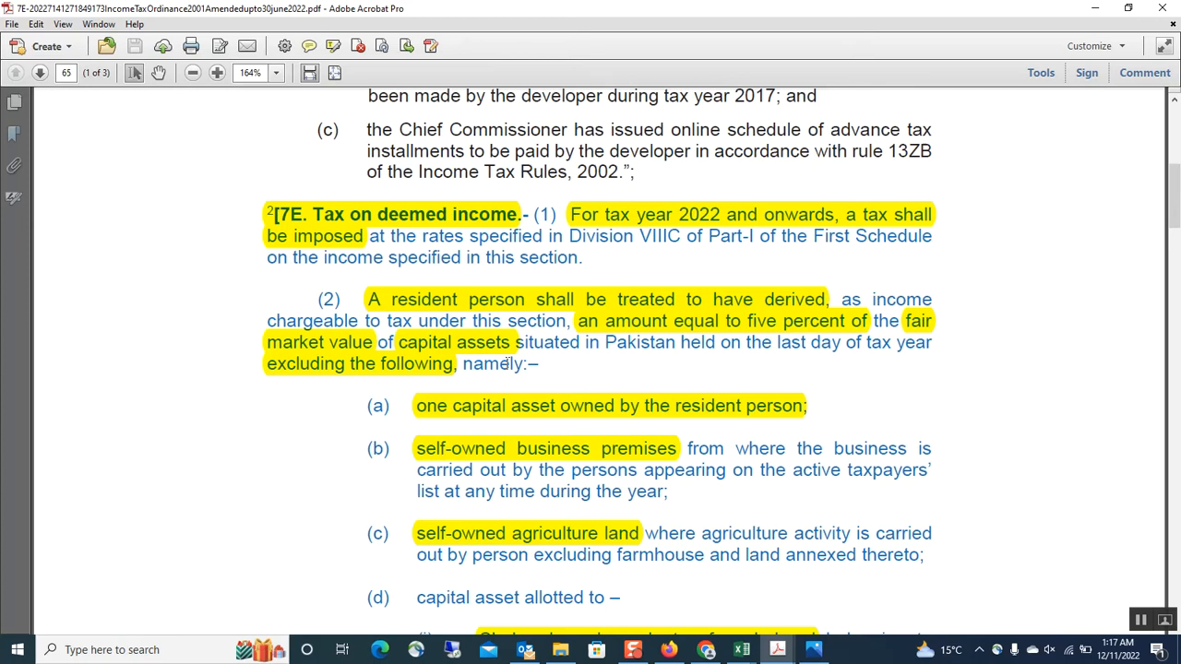
pyautogui.moveTo(777, 650)
pyautogui.click(762, 620)
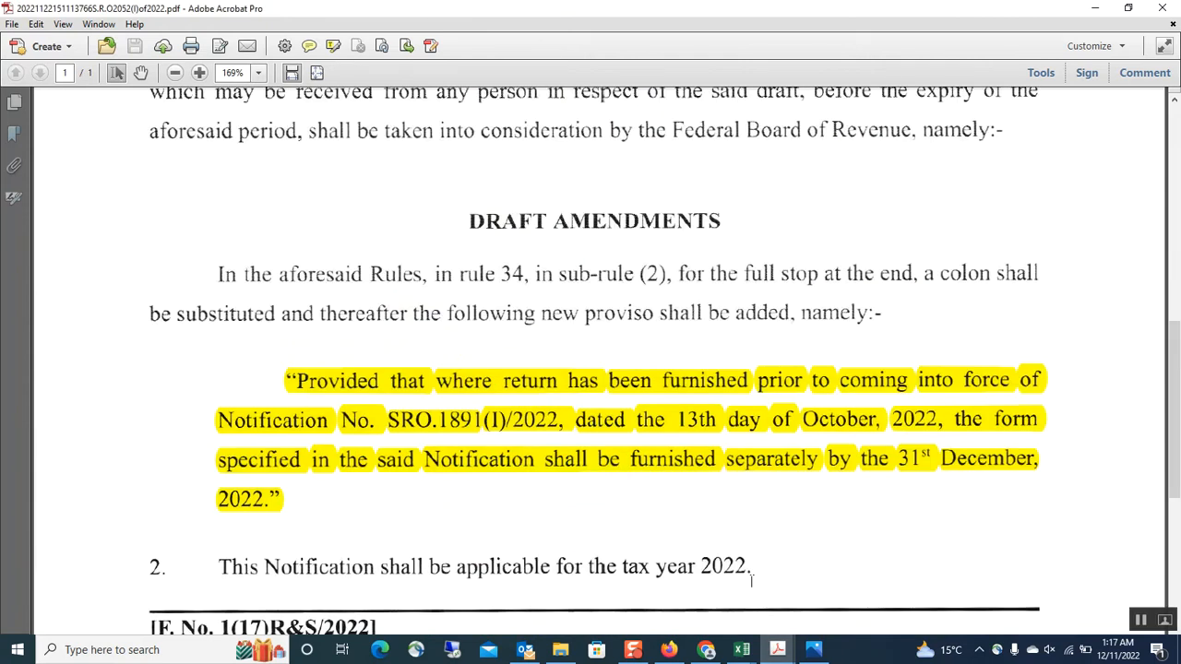
pyautogui.scroll(8, 751, 579)
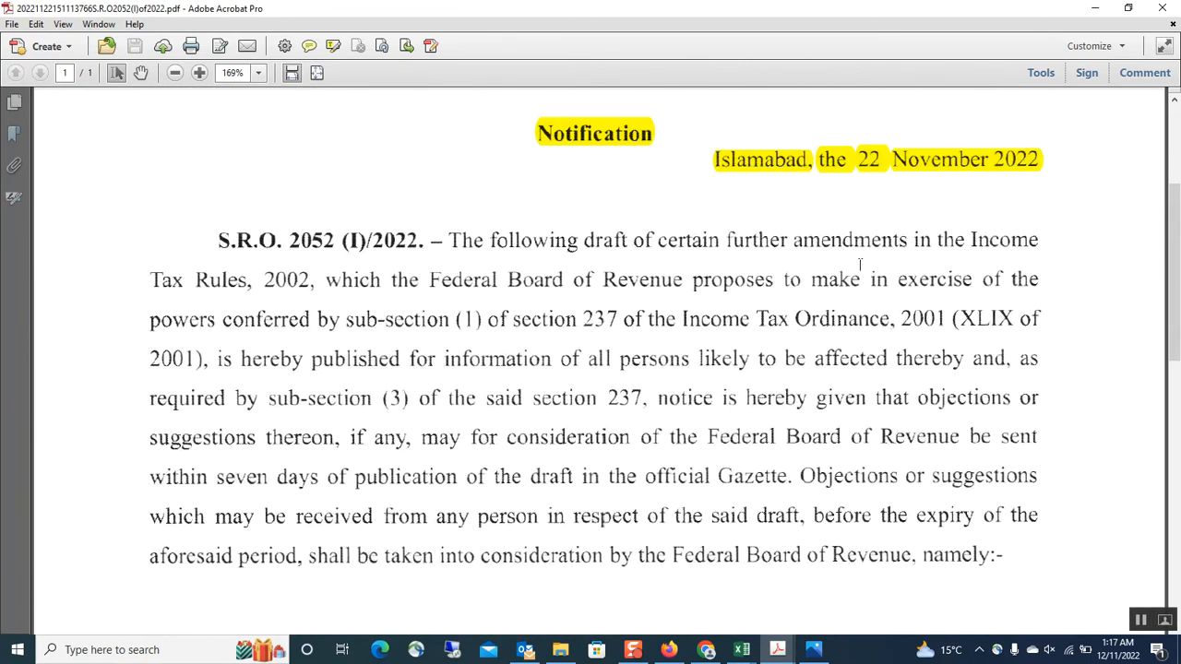
pyautogui.scroll(-1, 891, 402)
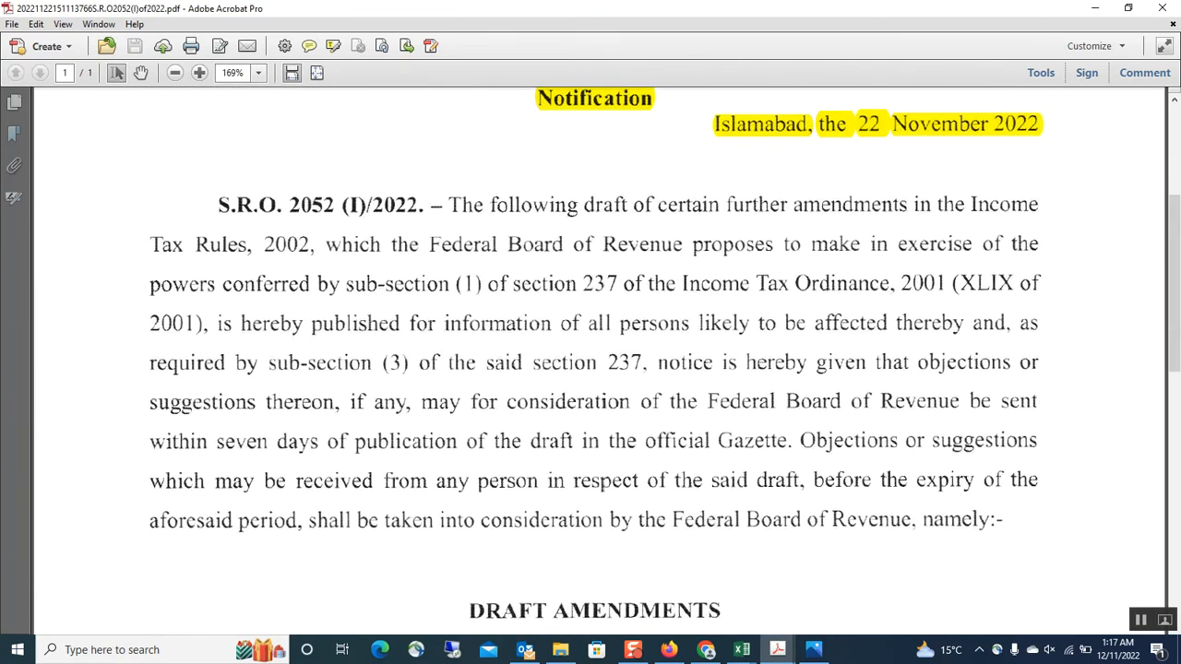
pyautogui.moveTo(777, 653)
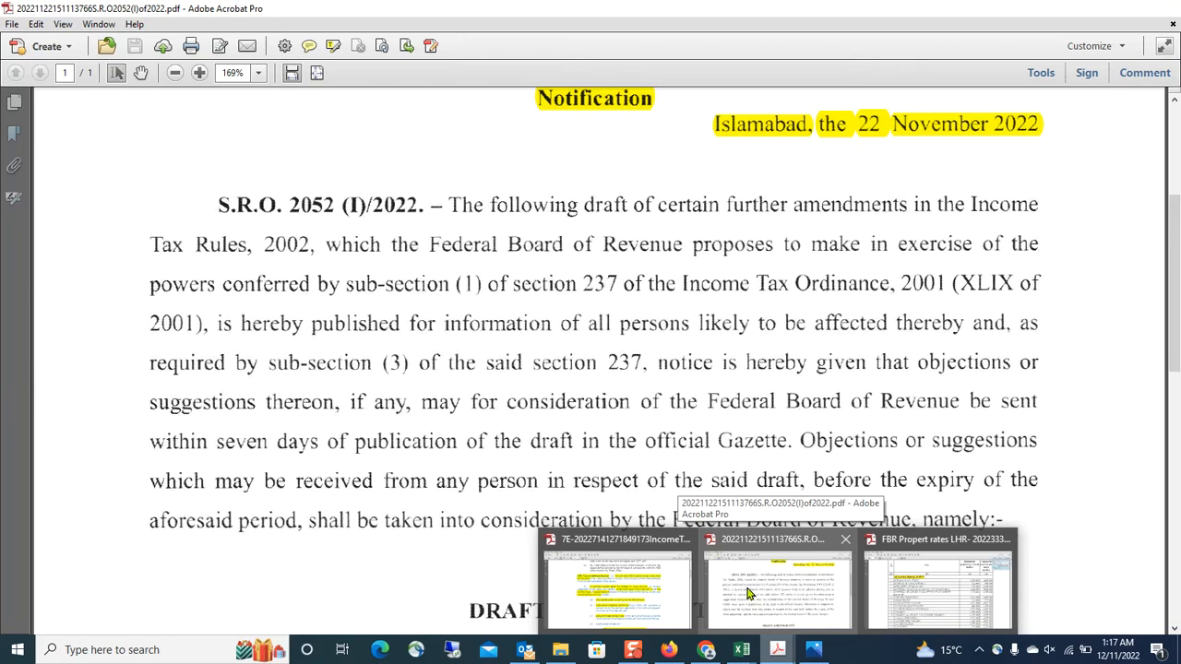
pyautogui.click(750, 591)
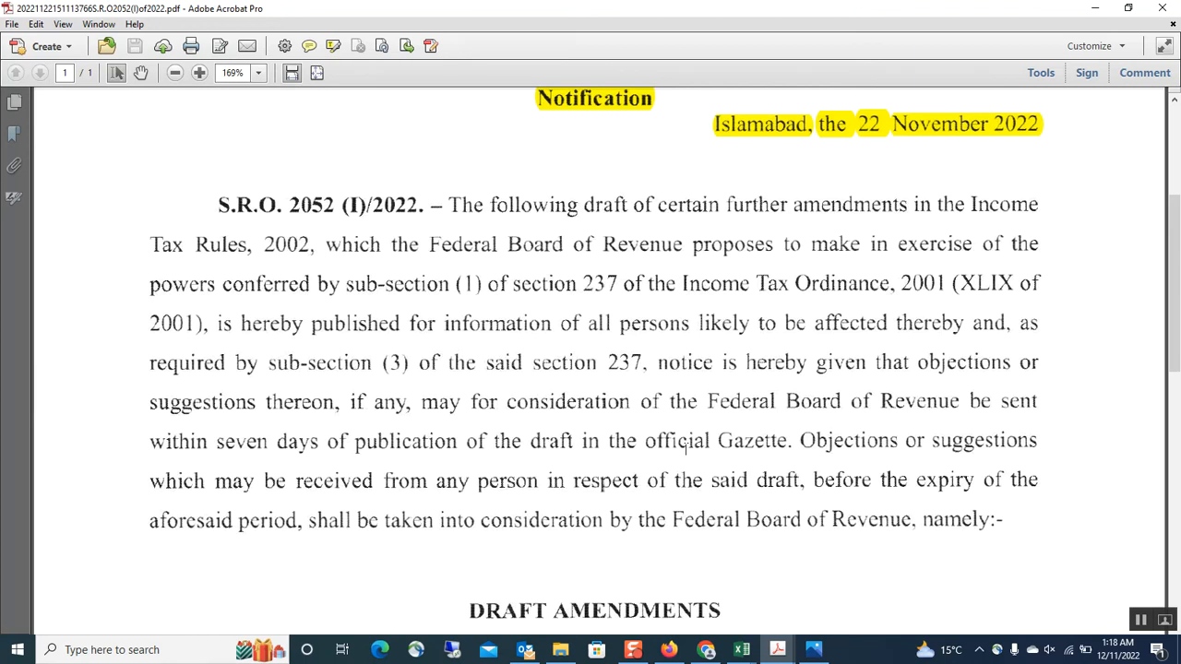
# Step: Switch to the Iris portal in the Firefox browser
pyautogui.moveTo(704, 651)
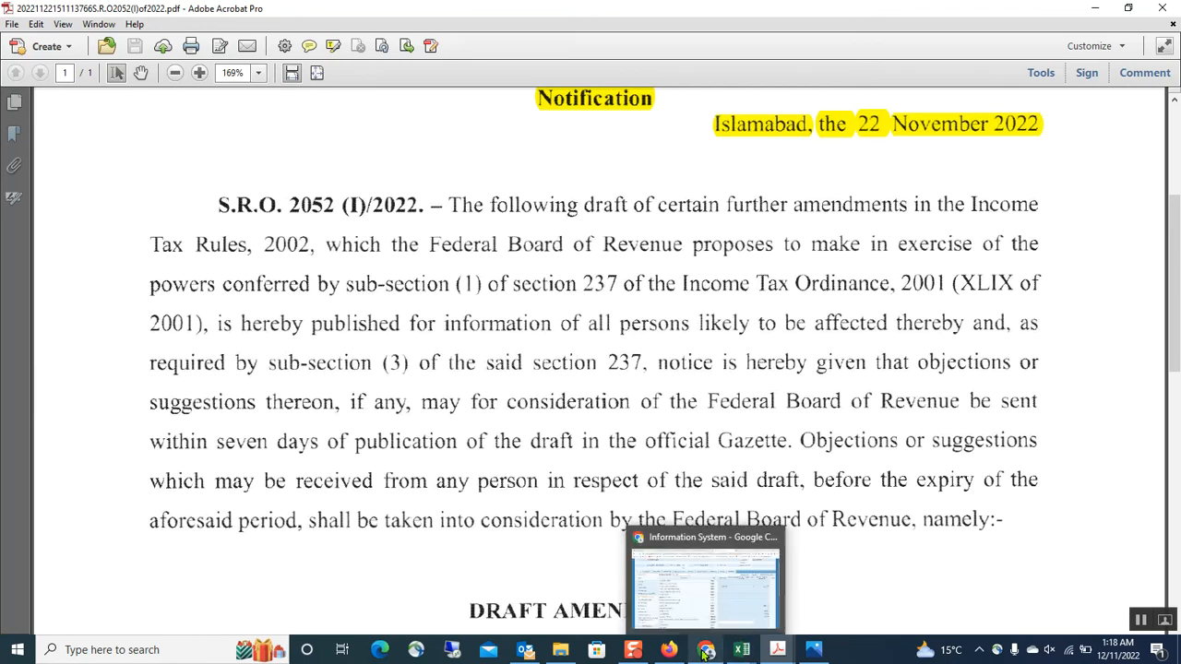
pyautogui.click(660, 567)
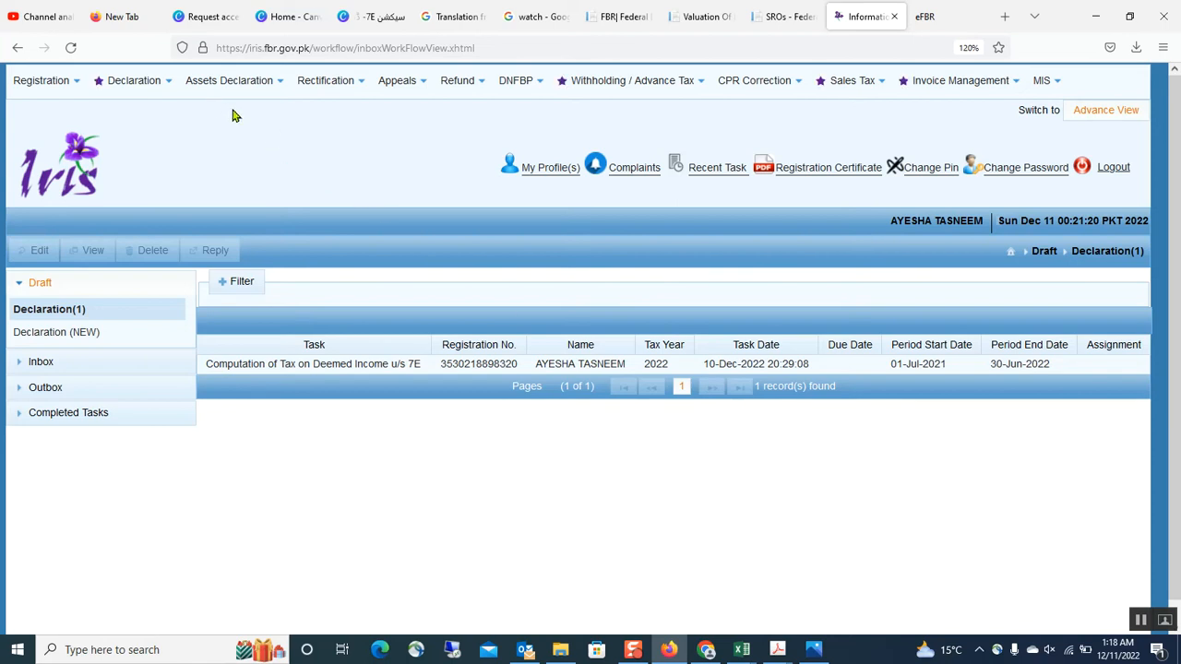
pyautogui.click(124, 78)
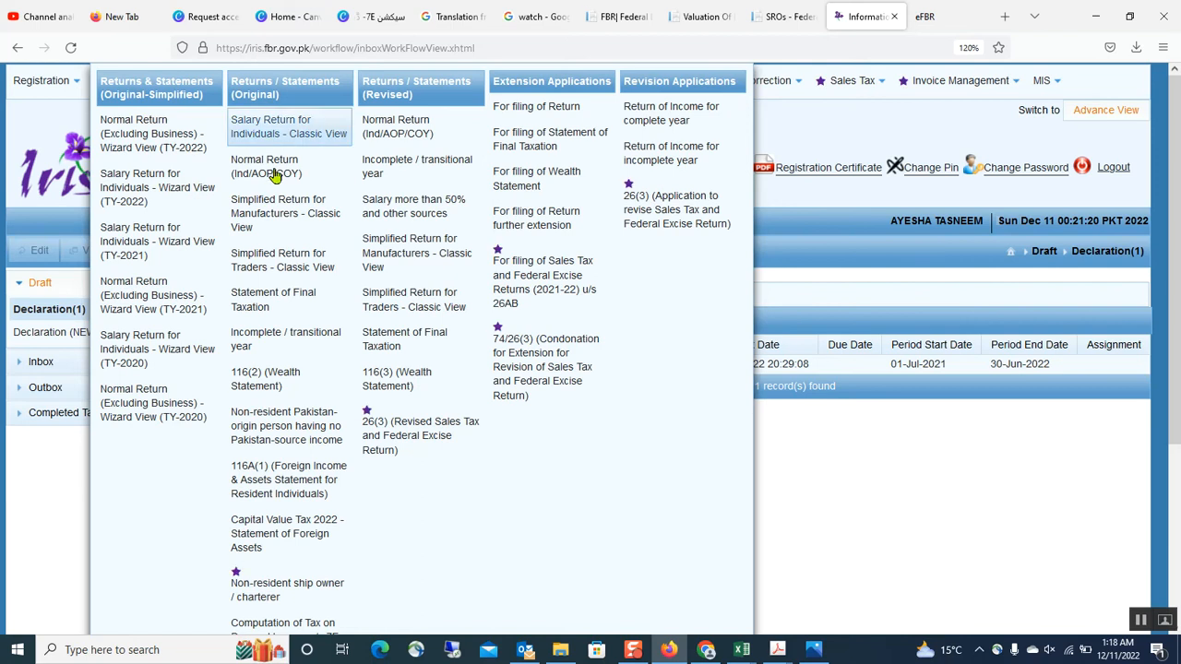
pyautogui.scroll(-5, 277, 369)
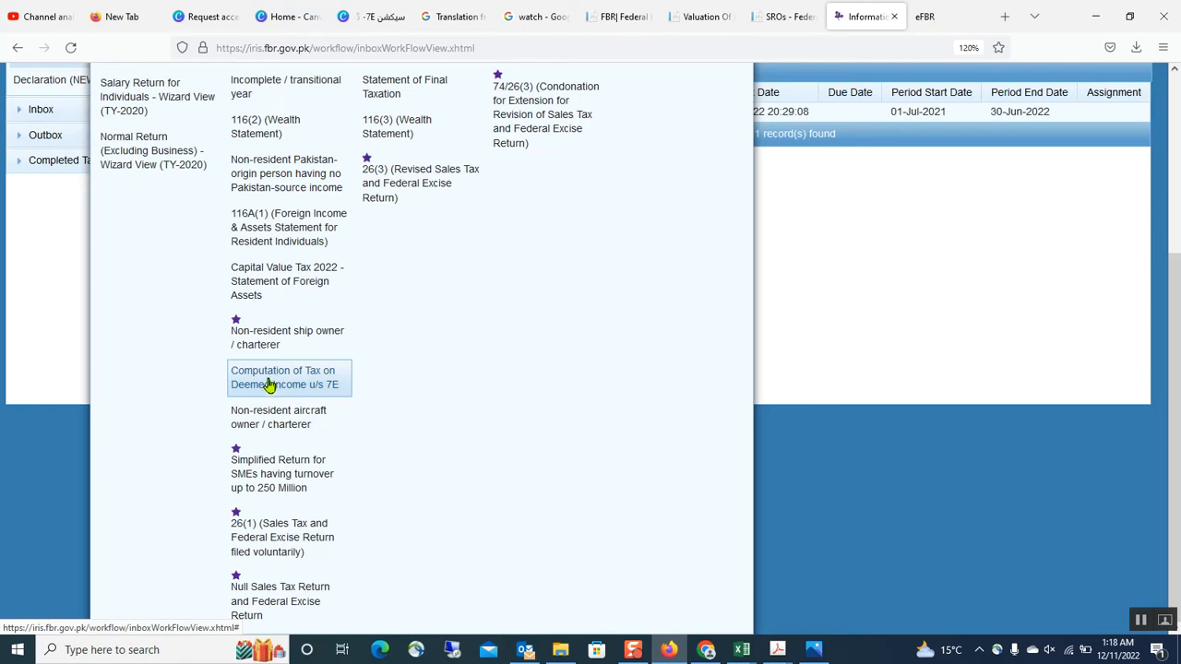
pyautogui.click(269, 384)
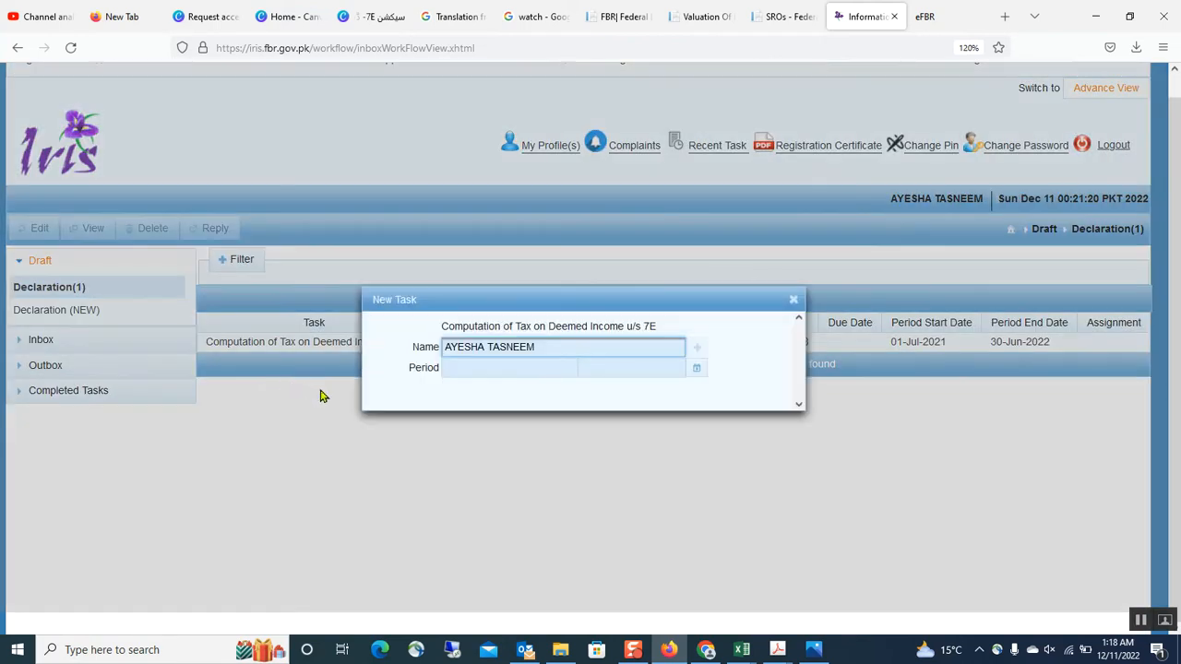
pyautogui.click(695, 371)
pyautogui.write('20')
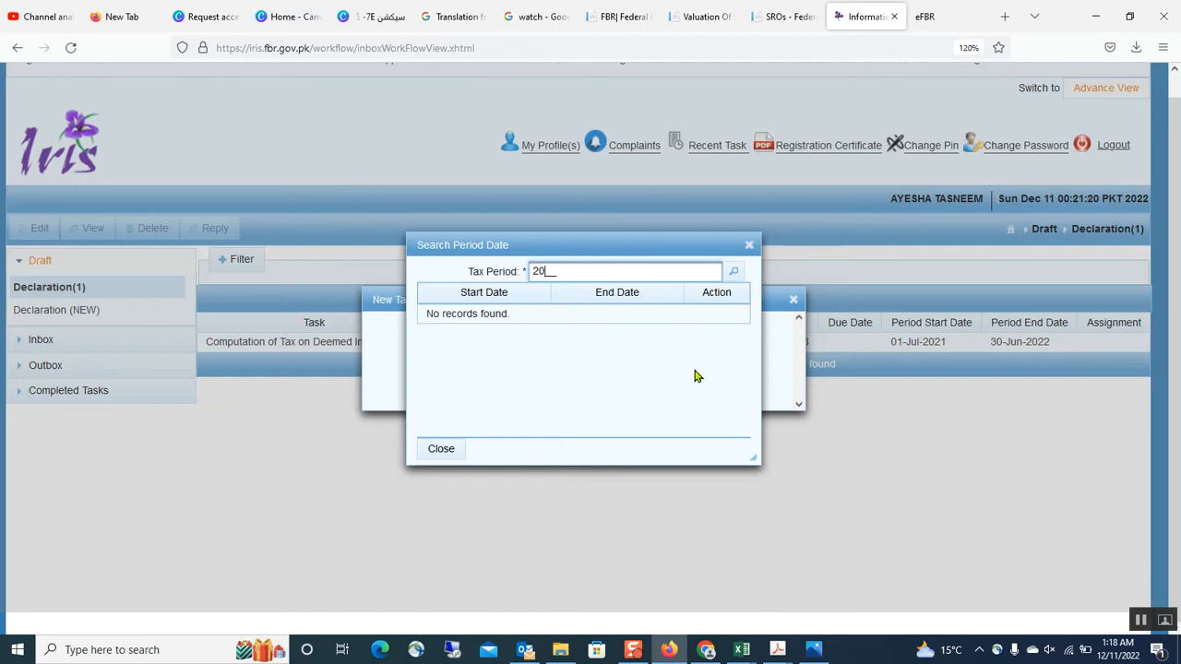
pyautogui.write('22')
pyautogui.click(735, 273)
pyautogui.click(749, 245)
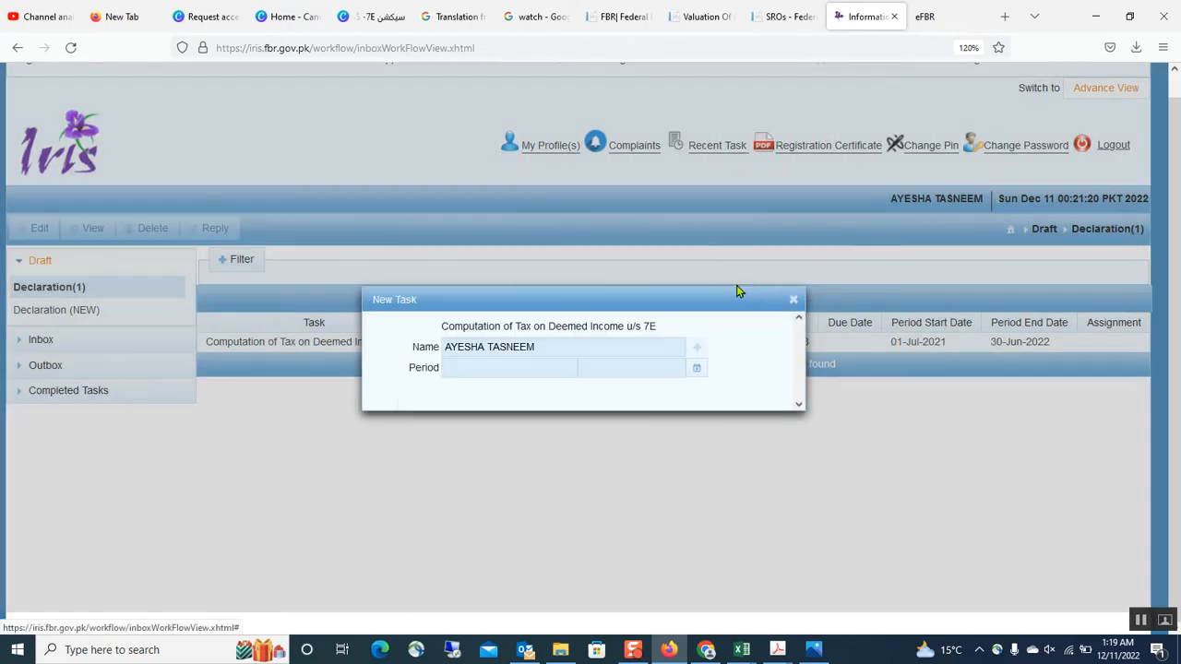
pyautogui.click(793, 300)
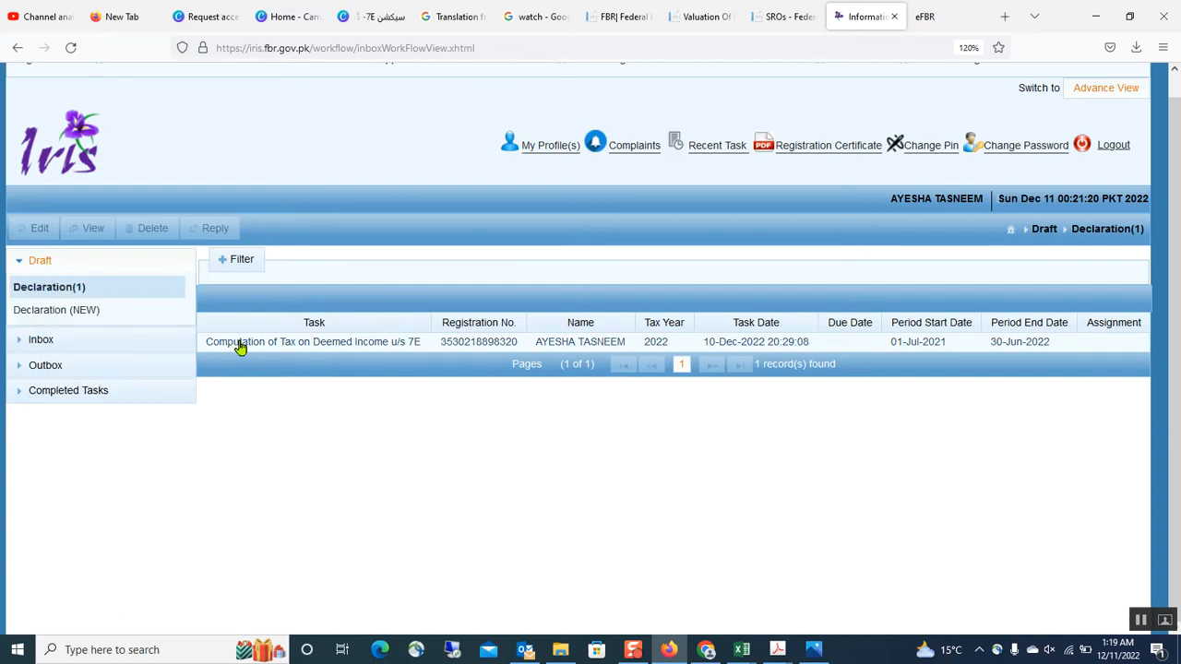
# Step: Open the tax year 2022 draft of Computation of Tax on Deemed Income u/s 7E for editing
pyautogui.click(319, 349)
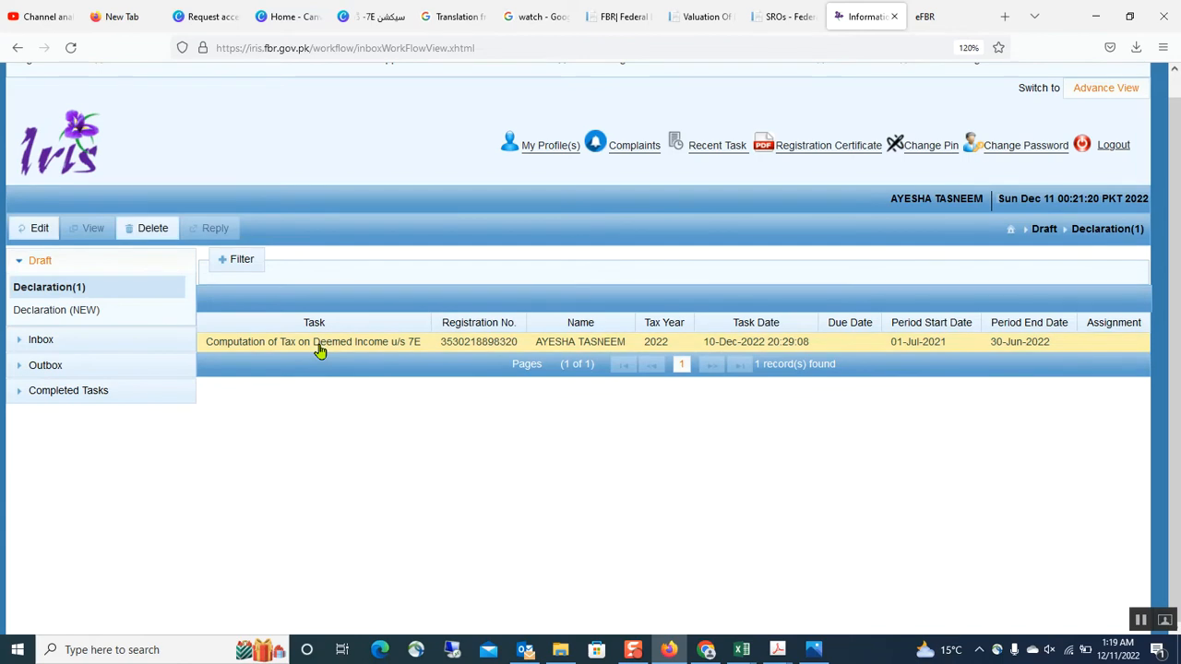
pyautogui.click(47, 231)
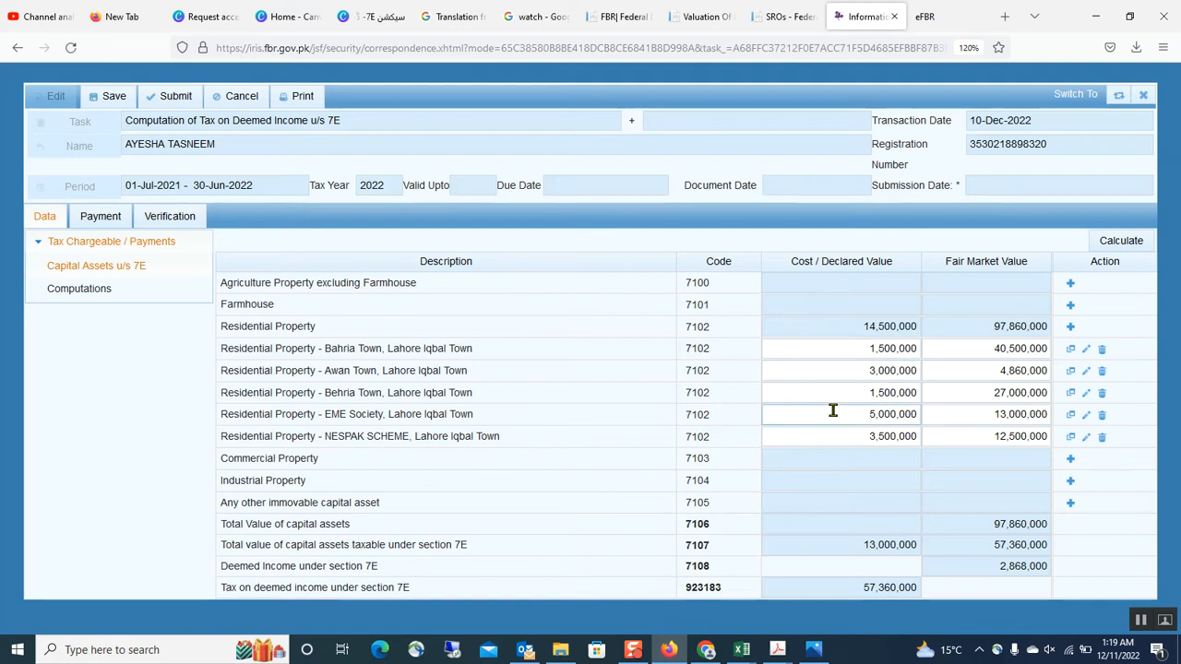
# Step: Open the first Bahria Town residential entry, review its measurement unit, area, address and exclusion details, and accept it without changes
pyautogui.click(1086, 350)
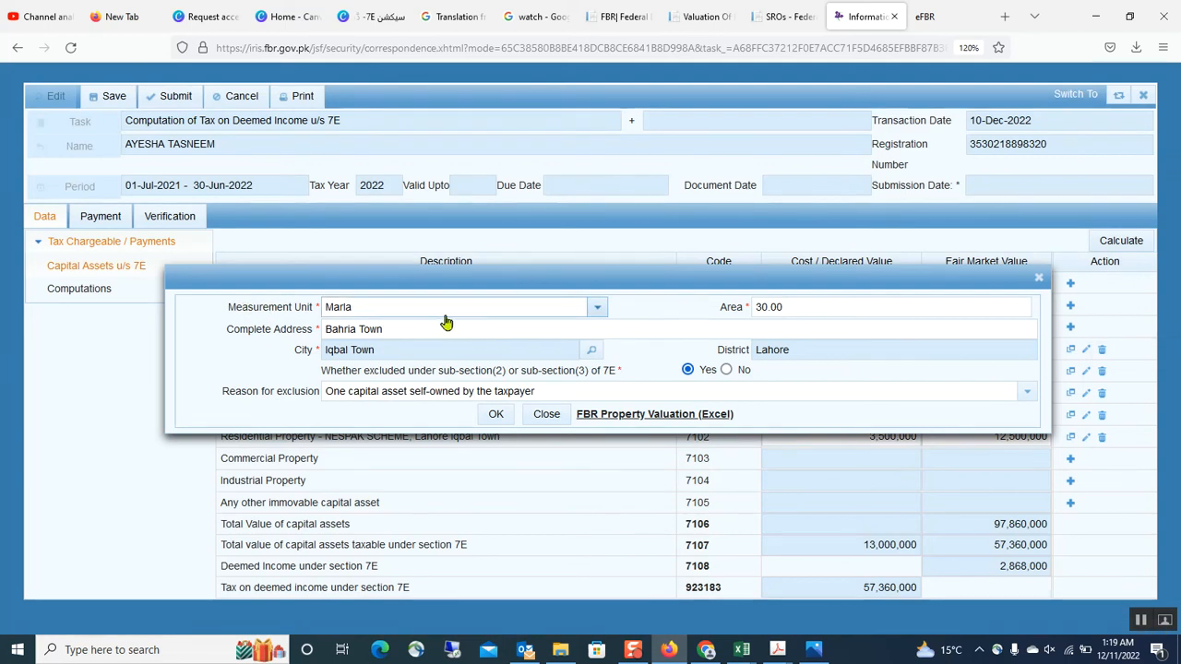
pyautogui.click(543, 310)
pyautogui.click(464, 453)
pyautogui.click(827, 306)
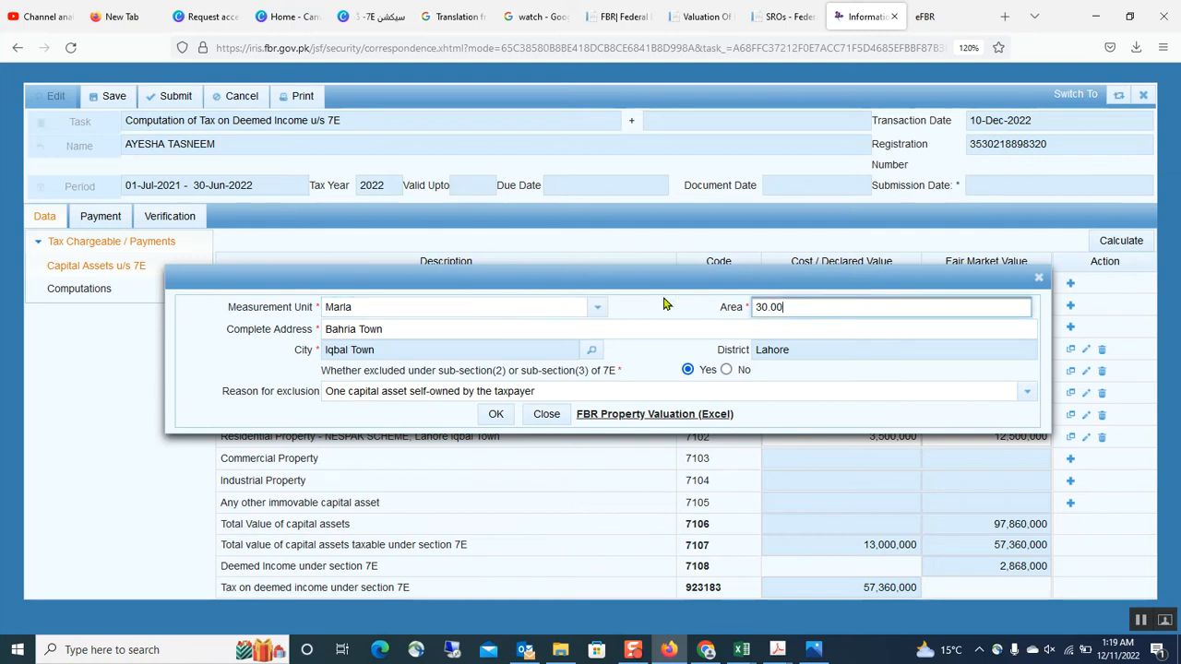
pyautogui.click(427, 498)
pyautogui.click(443, 329)
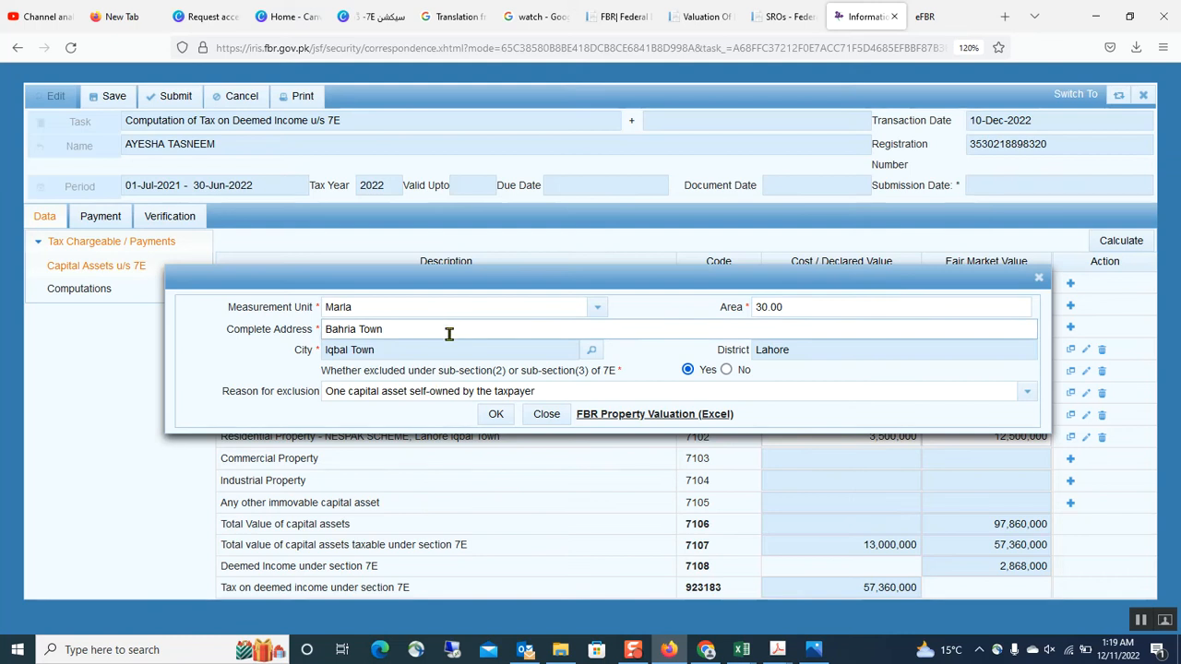
pyautogui.click(455, 325)
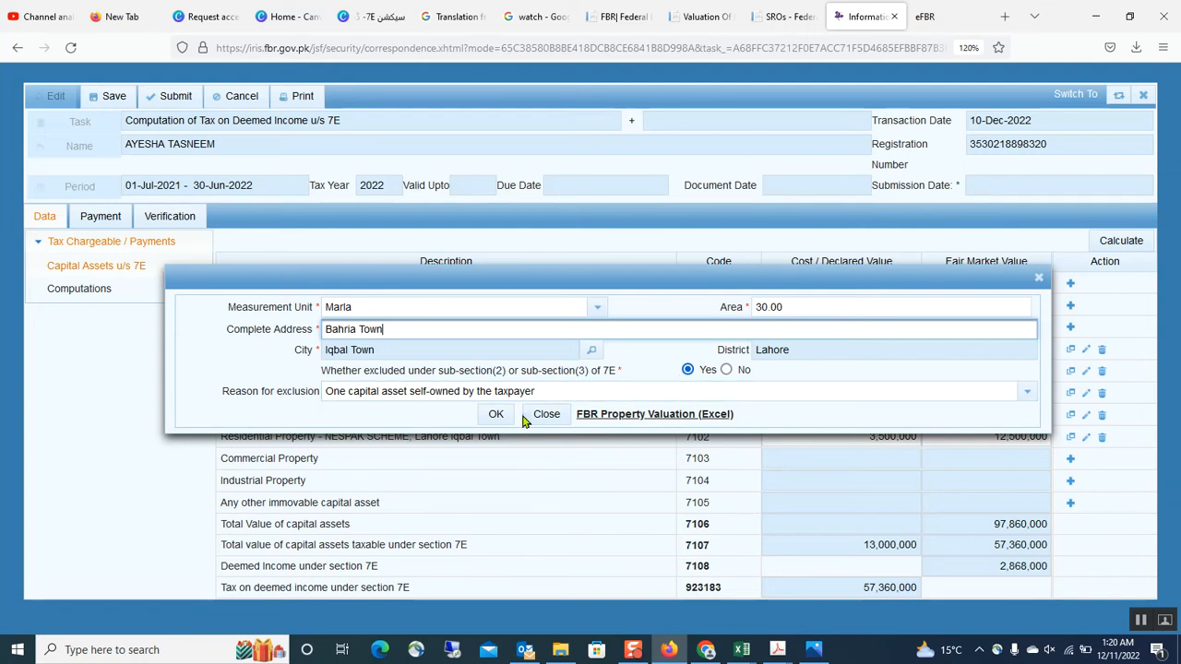
pyautogui.click(492, 417)
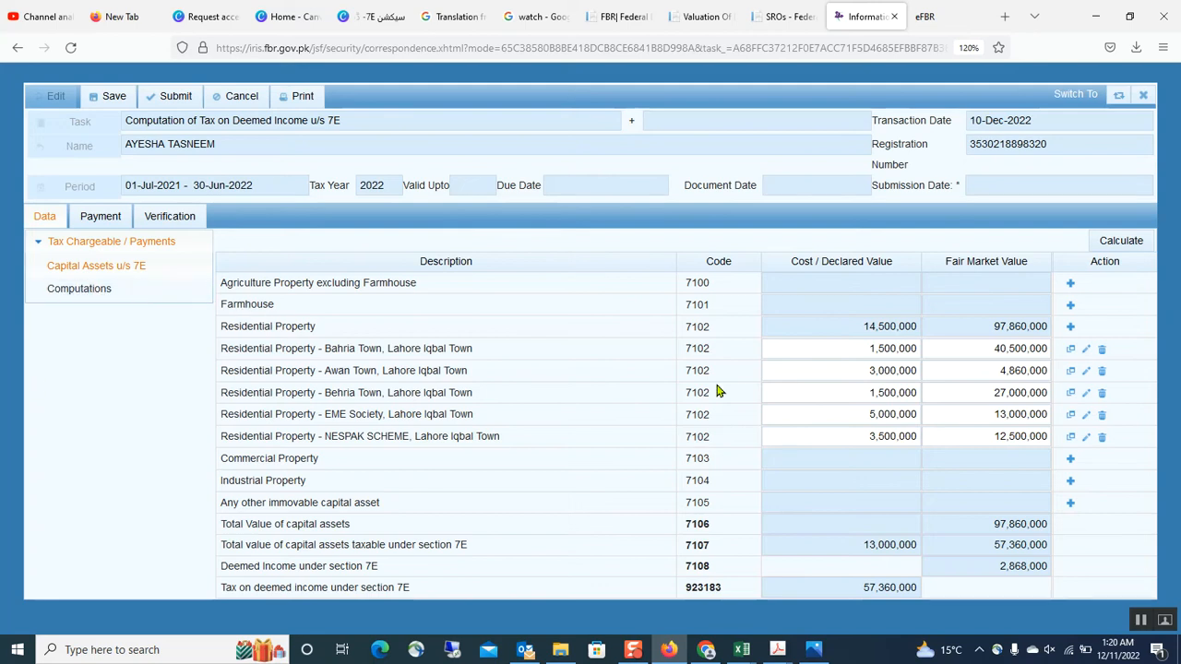
# Step: Open a blank residential property entry, and switch to the Income tax return workbook in Excel to review the listed properties and their per-marla values
pyautogui.click(1069, 328)
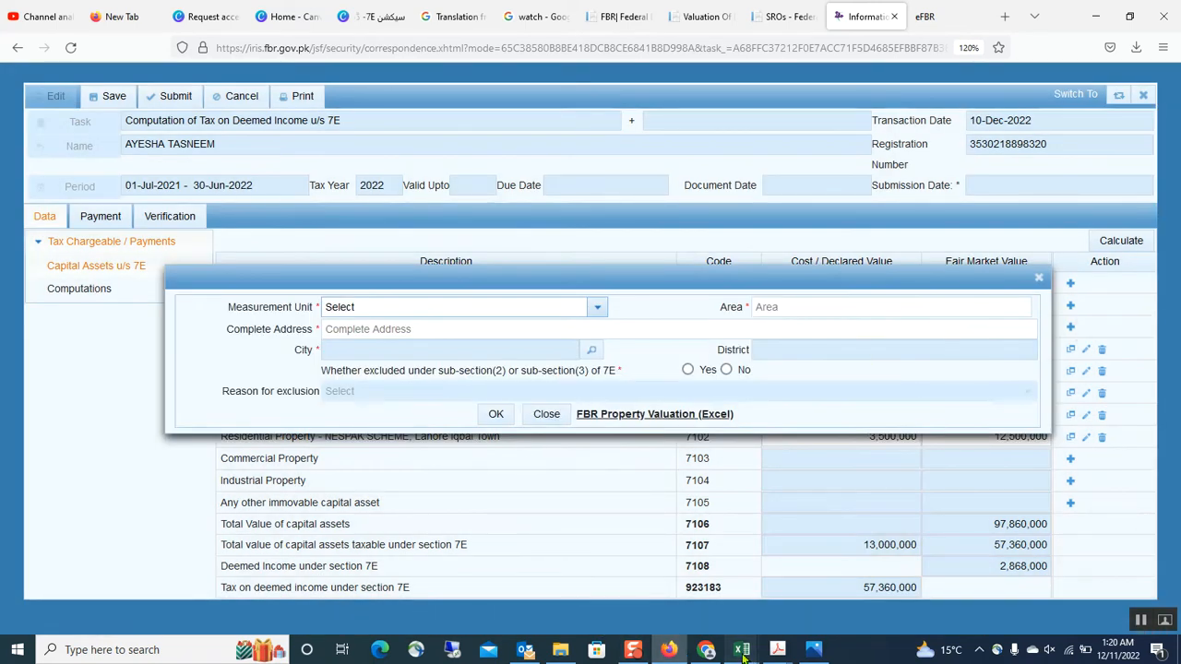
pyautogui.moveTo(743, 651)
pyautogui.click(664, 572)
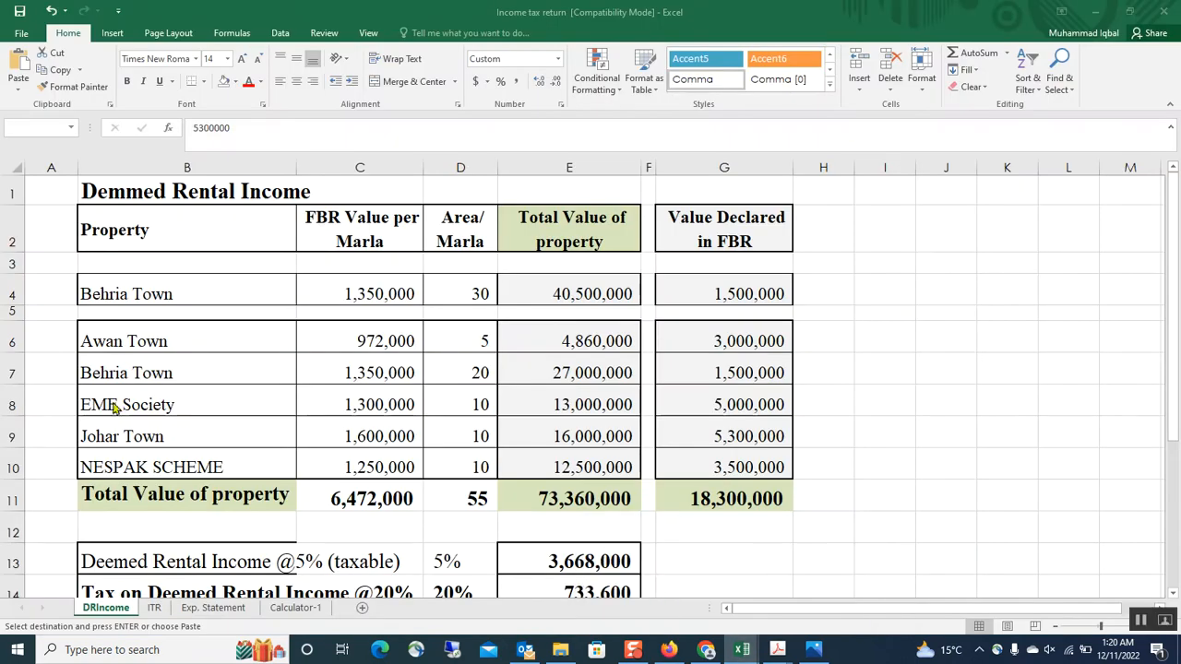
pyautogui.click(208, 436)
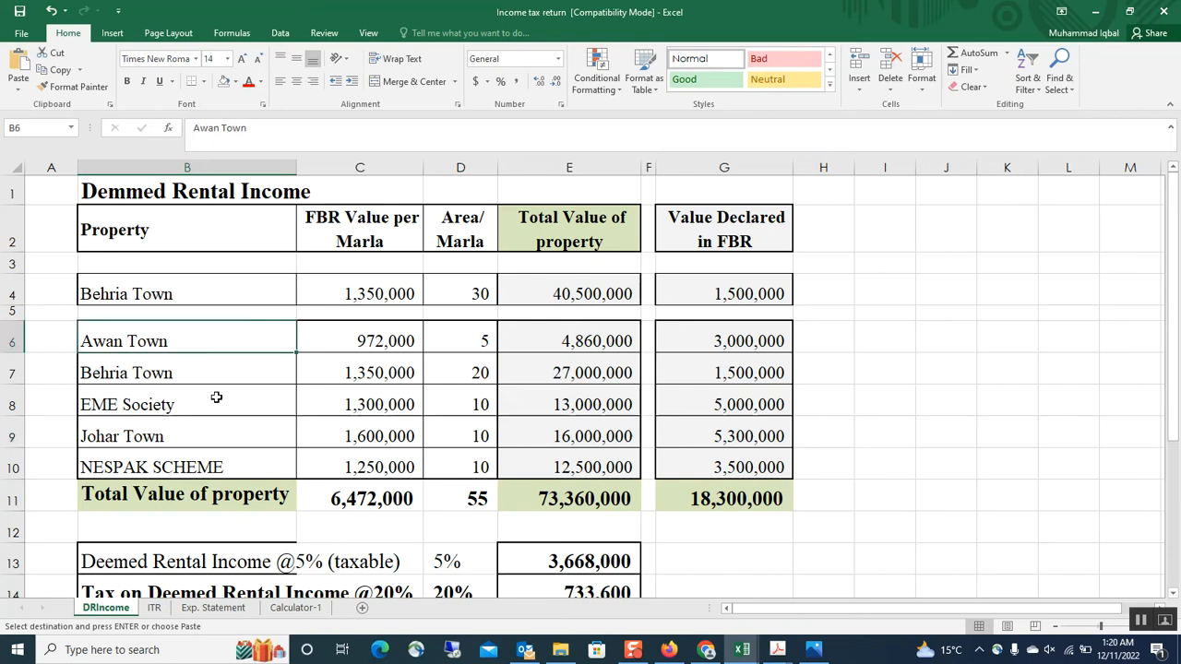
pyautogui.click(218, 403)
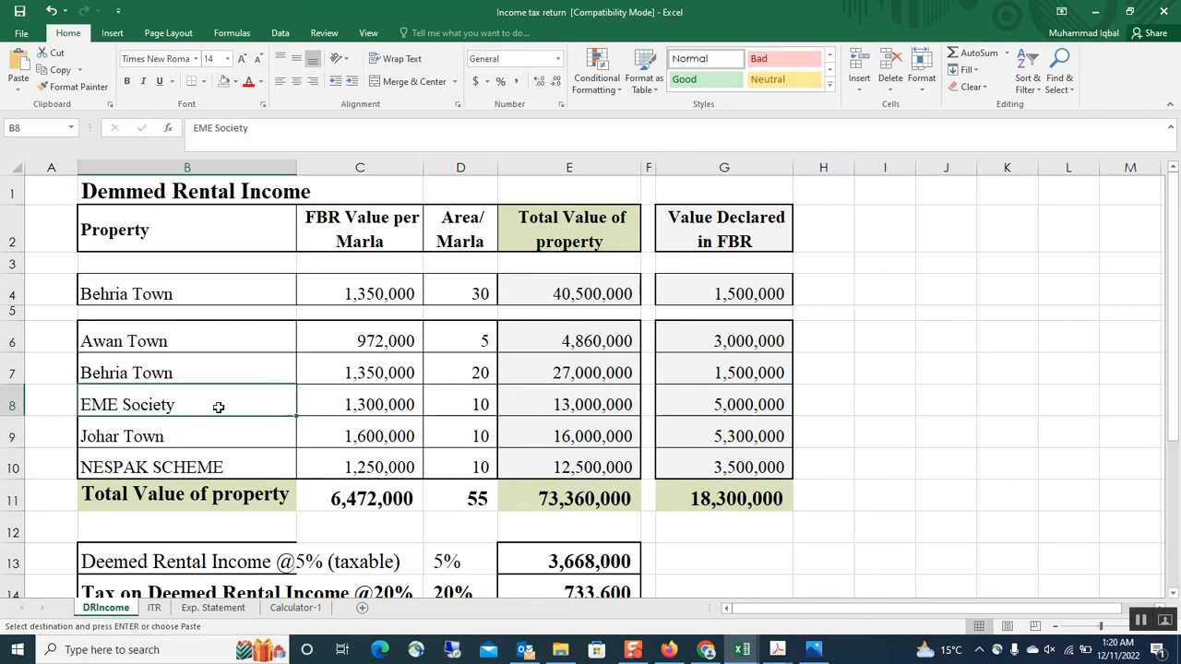
pyautogui.click(362, 339)
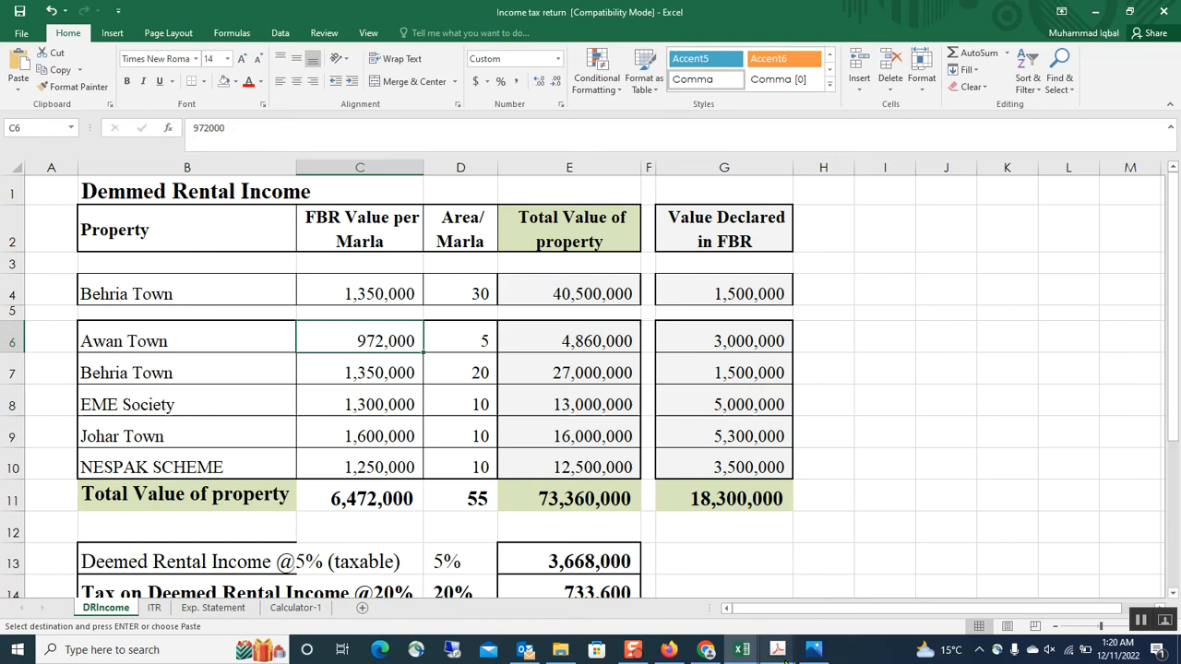
# Step: Return to Firefox and view the FBR home page's property valuation link and the Valuation of Immovable Properties city list
pyautogui.click(668, 651)
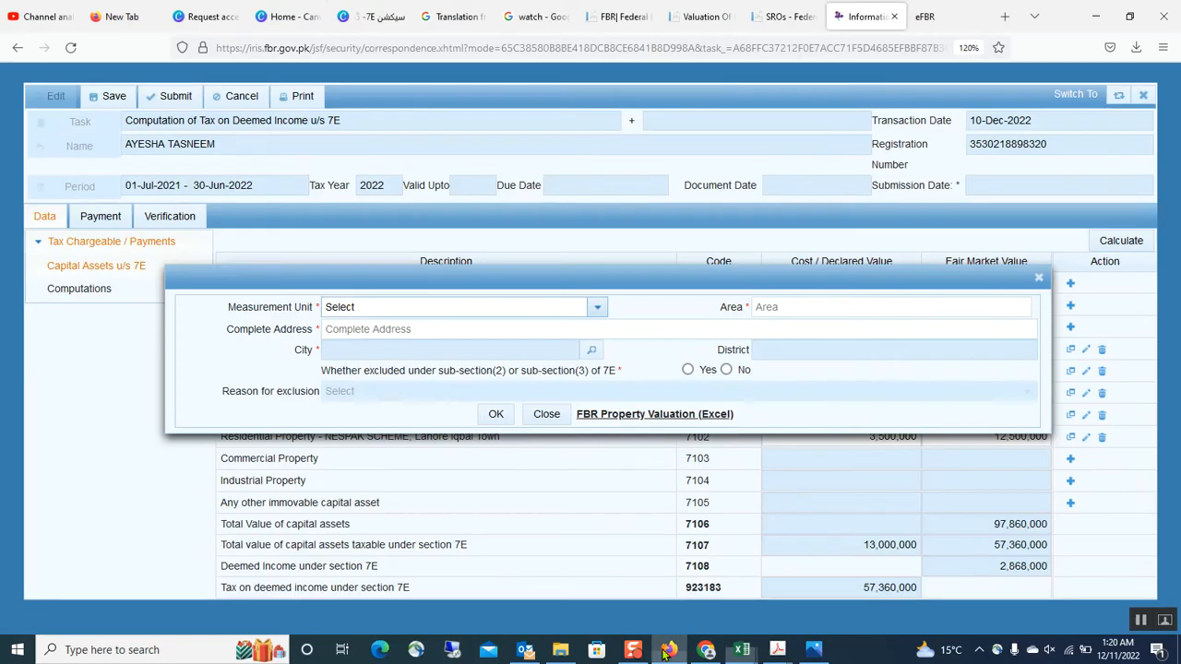
pyautogui.click(683, 17)
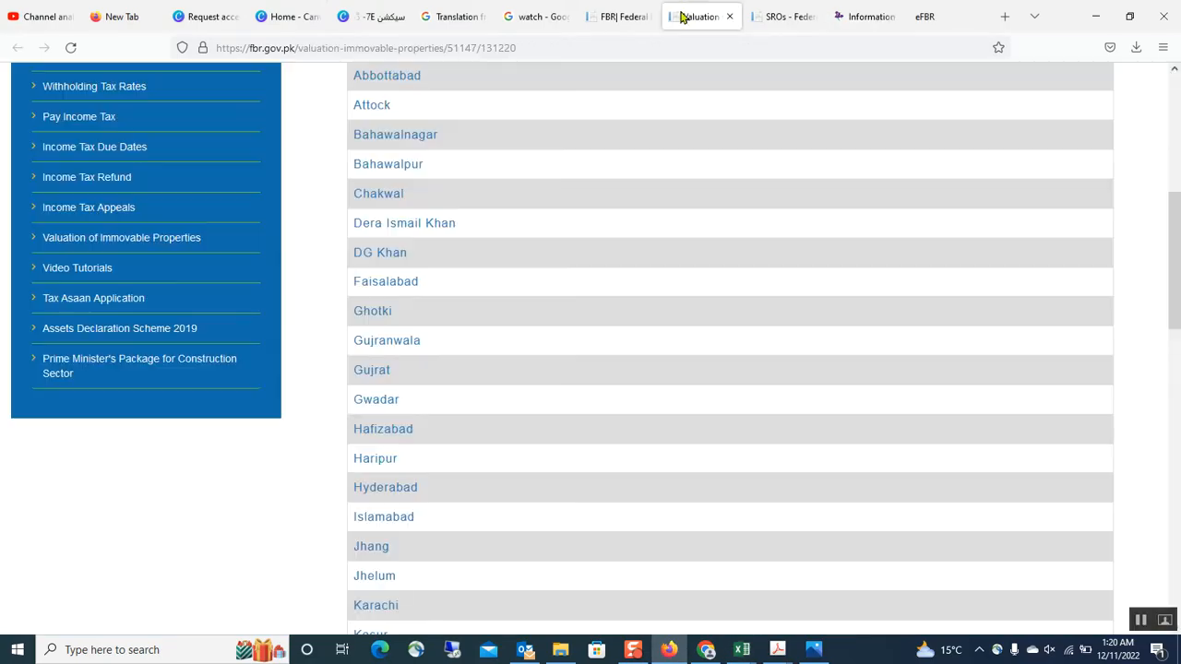
pyautogui.click(600, 19)
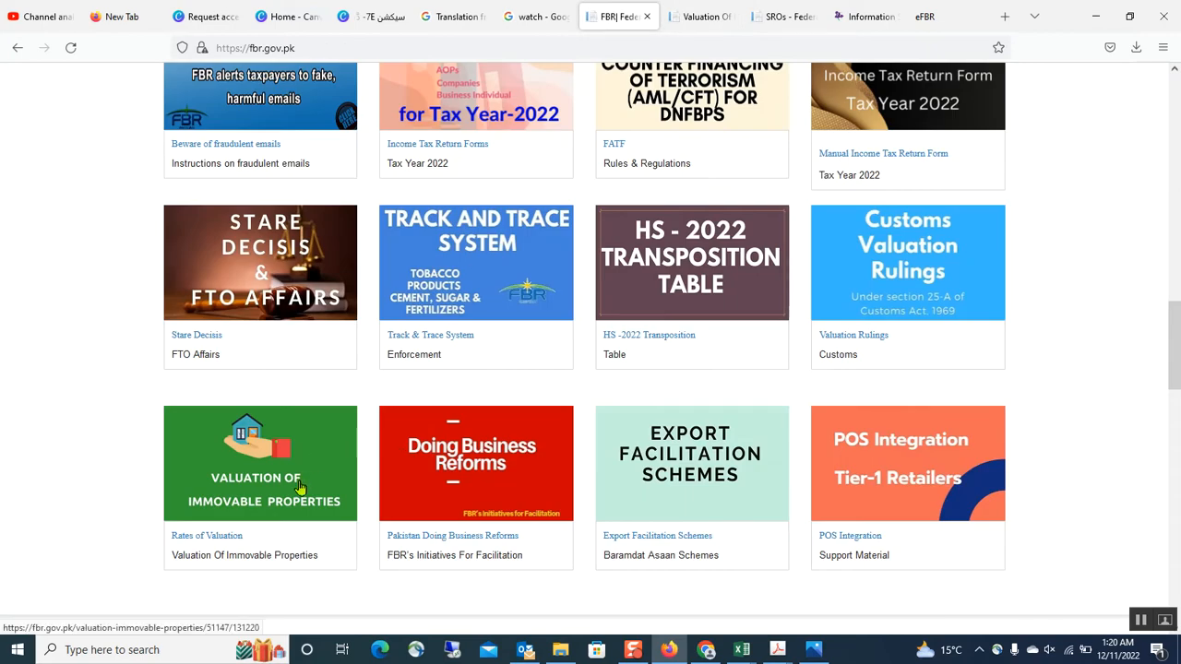
pyautogui.click(710, 15)
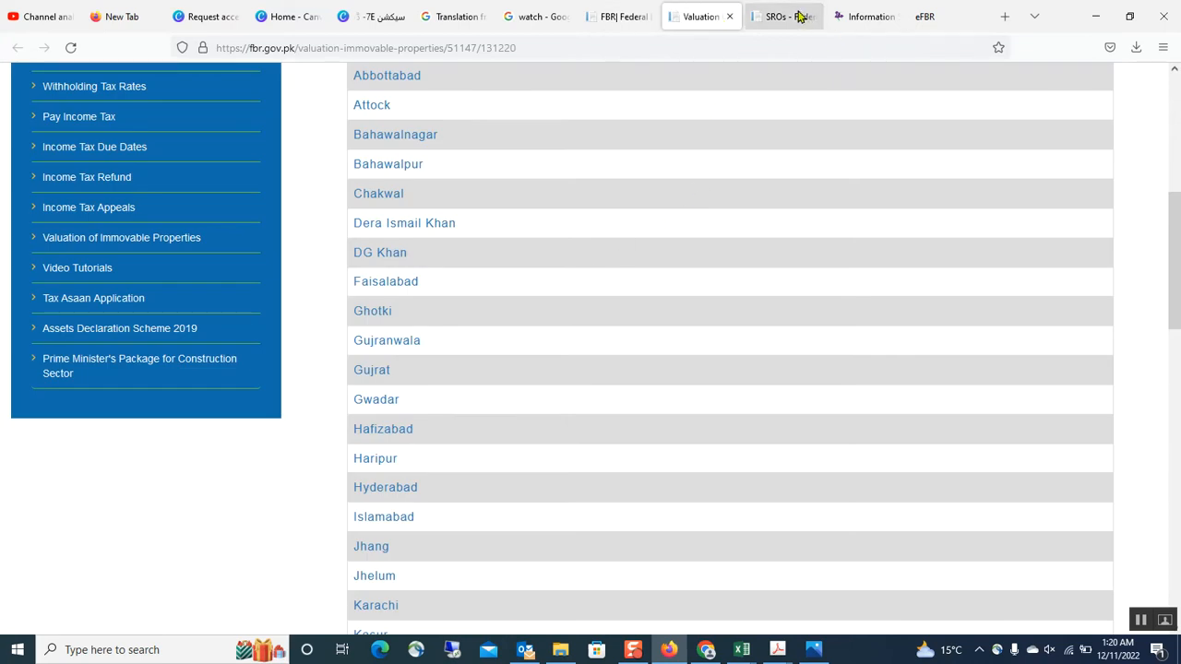
# Step: Switch to the FBR property rates PDF for Lahore in Acrobat and view the Allama Iqbal Town rates per marla
pyautogui.moveTo(780, 650)
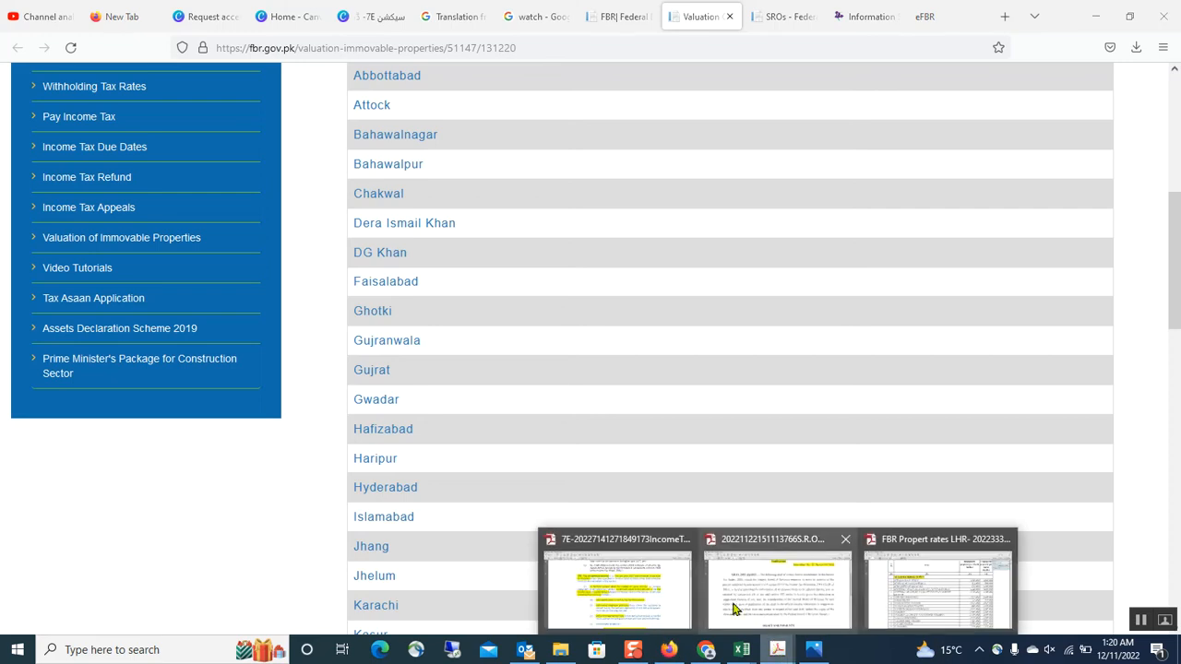
pyautogui.click(918, 616)
pyautogui.scroll(-1, 523, 307)
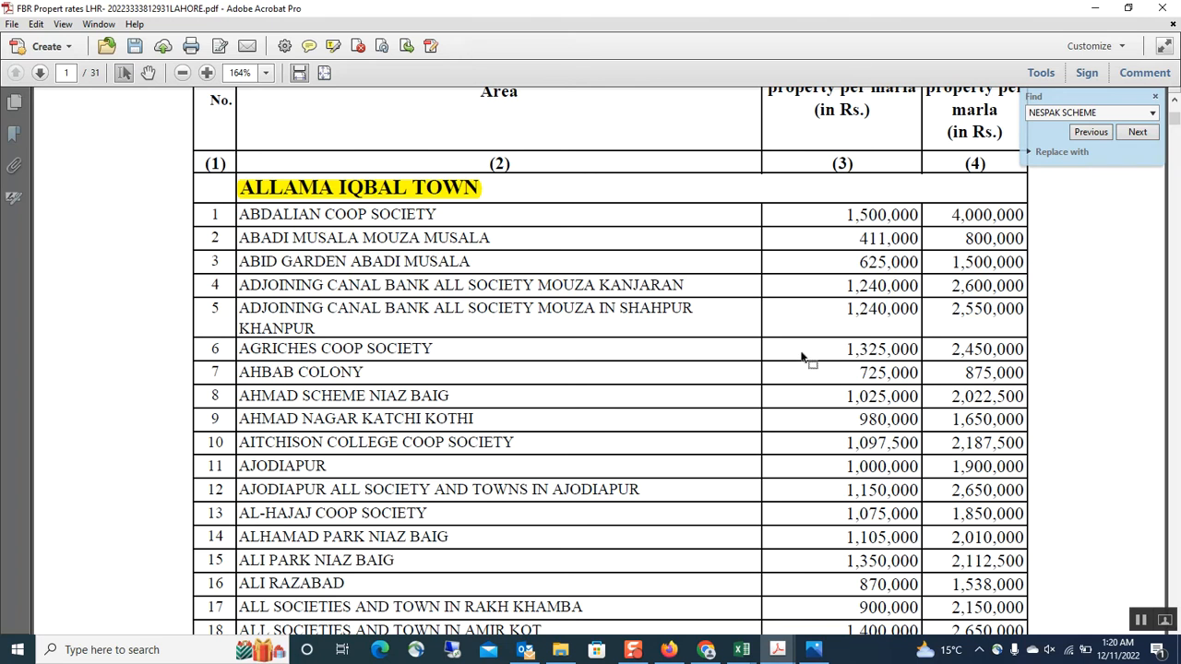
# Step: Review the property values in the Income tax return workbook in Excel, and return to the blank residential property entry in Firefox
pyautogui.click(741, 649)
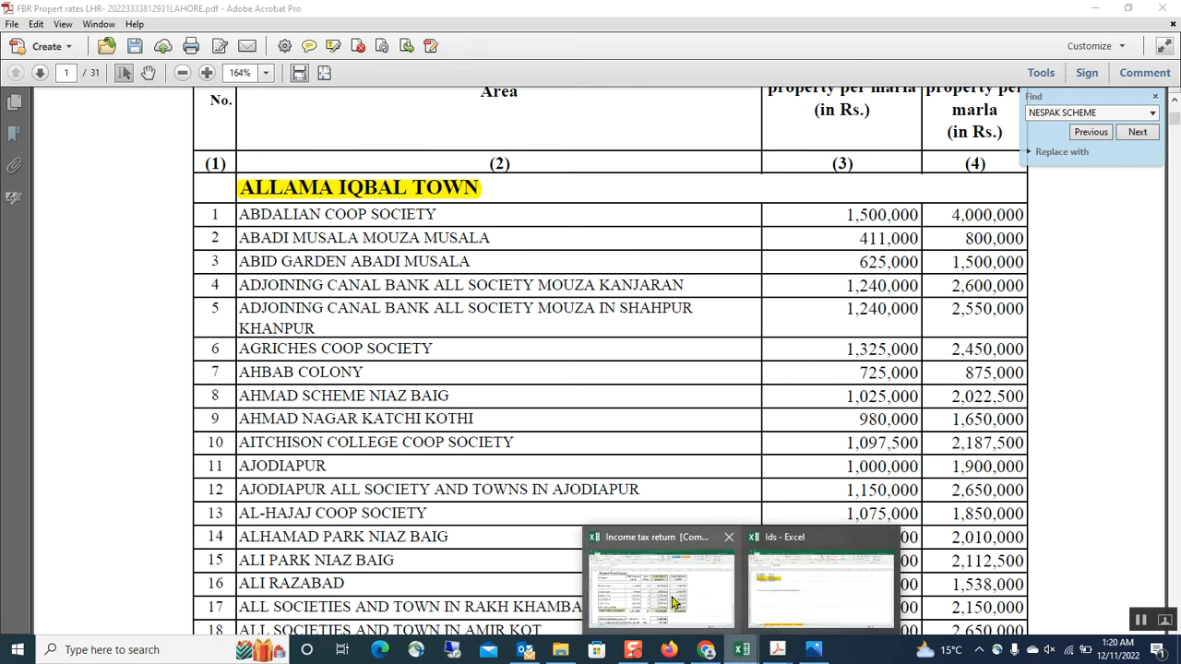
pyautogui.click(715, 613)
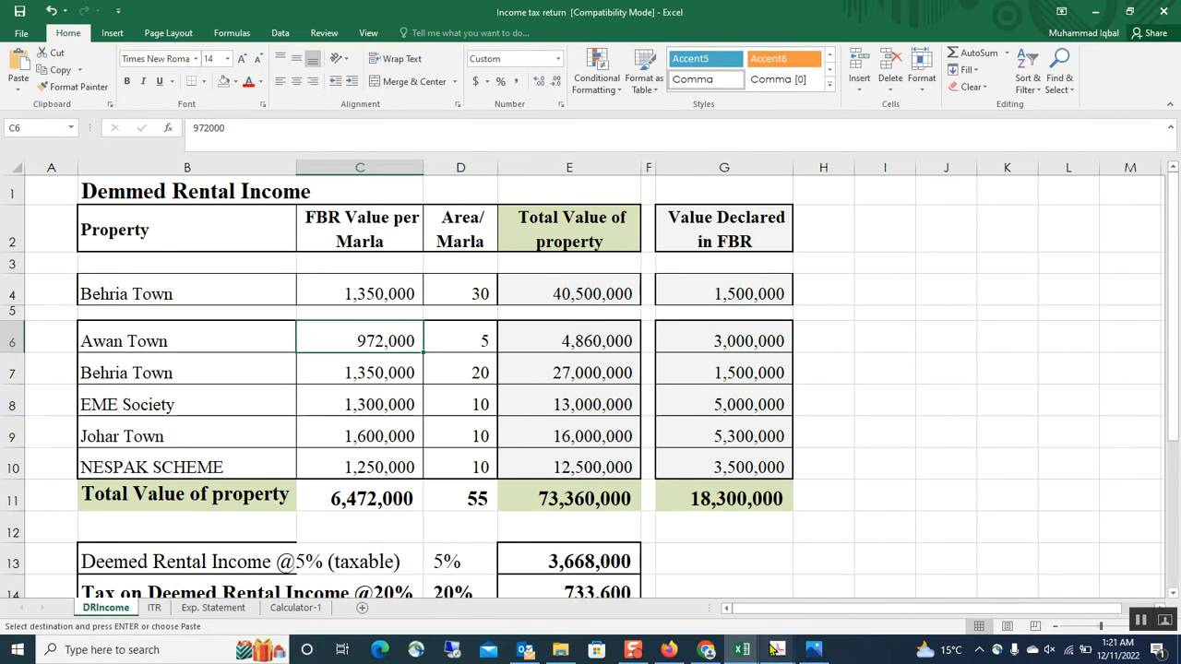
pyautogui.click(664, 653)
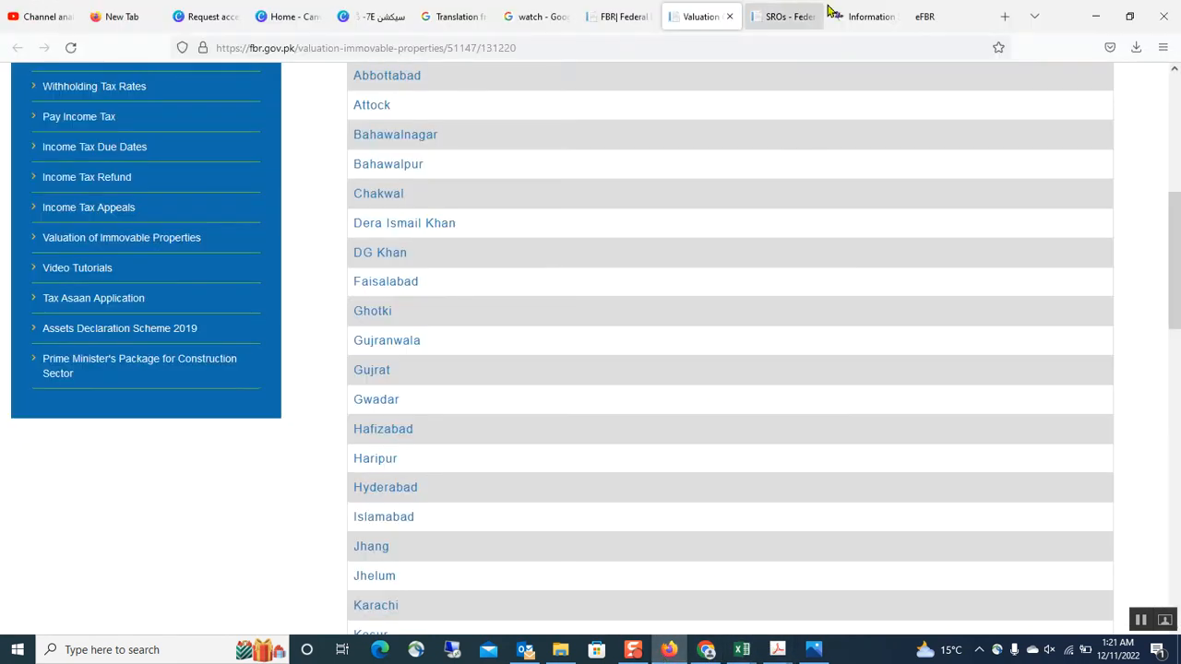
pyautogui.click(878, 27)
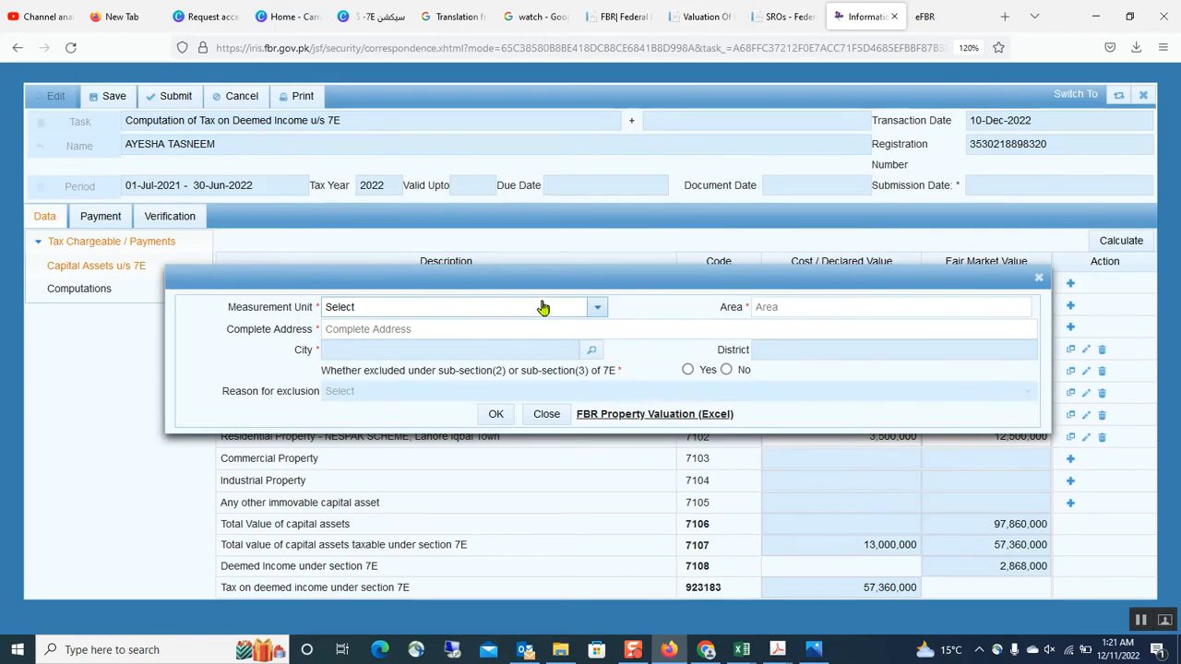
# Step: Set the property entry's measurement unit to Marla, the area to 10 and the complete address to Johar Town
pyautogui.click(596, 307)
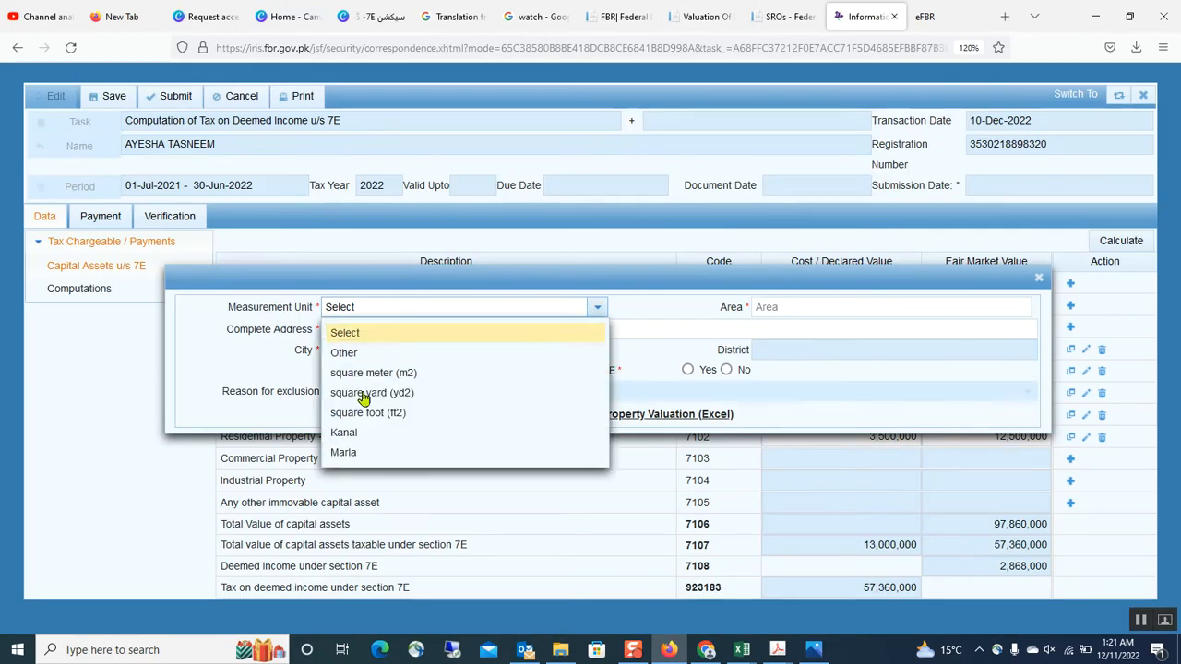
pyautogui.click(343, 452)
pyautogui.click(839, 310)
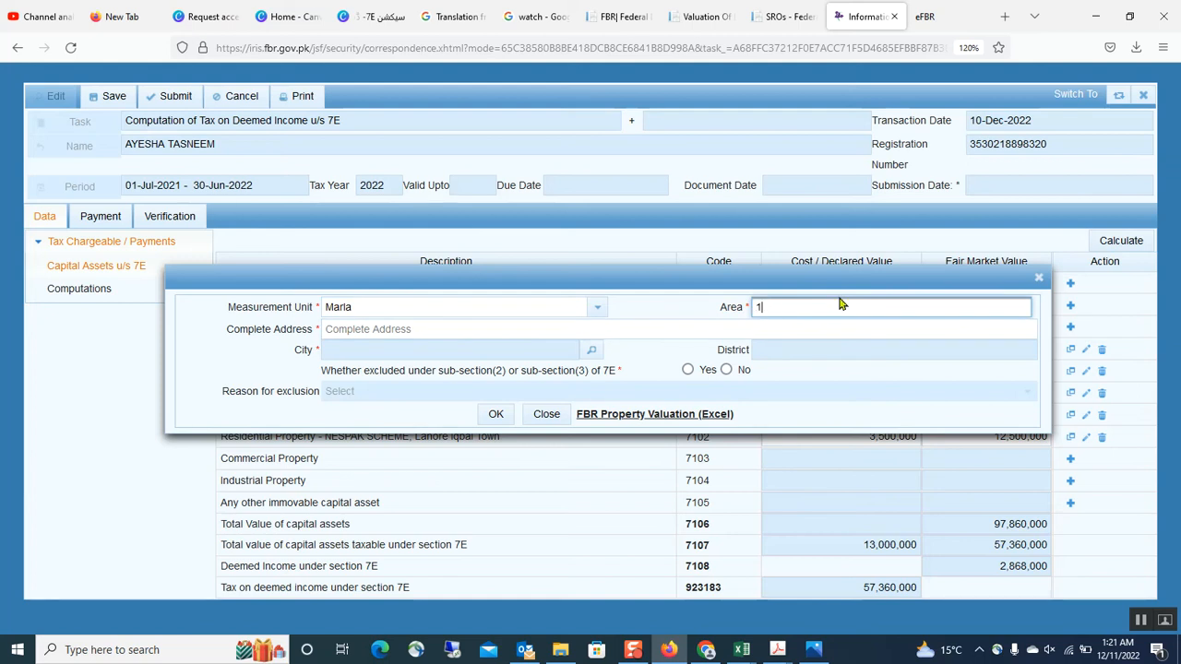
pyautogui.click(718, 329)
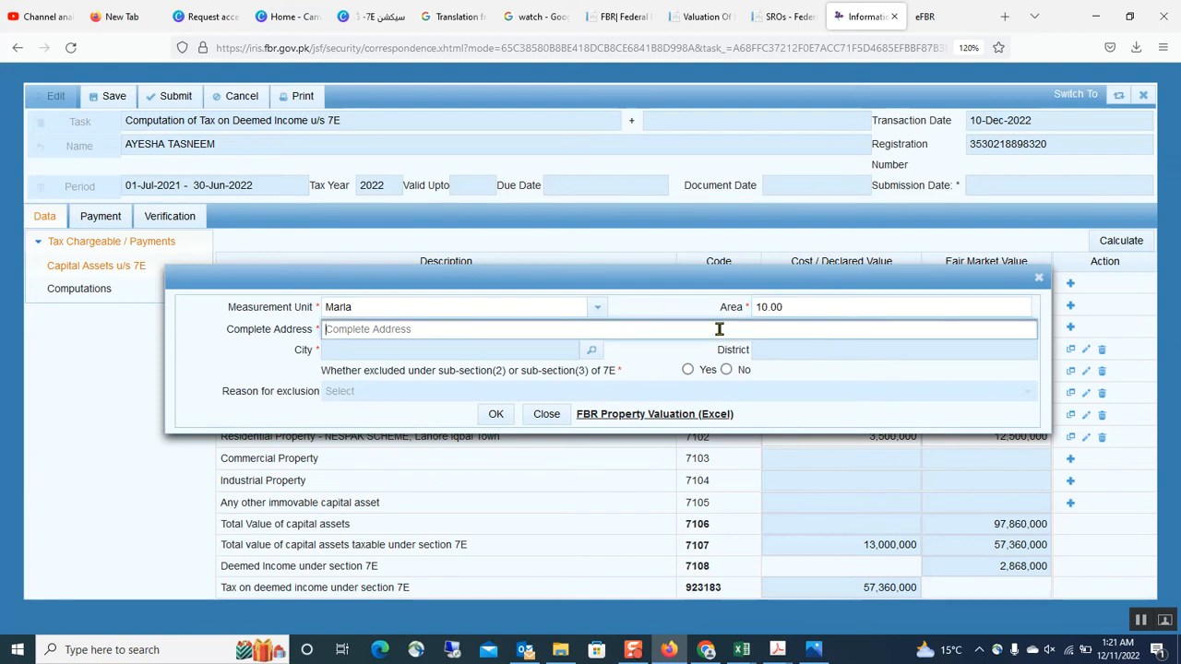
pyautogui.click(475, 328)
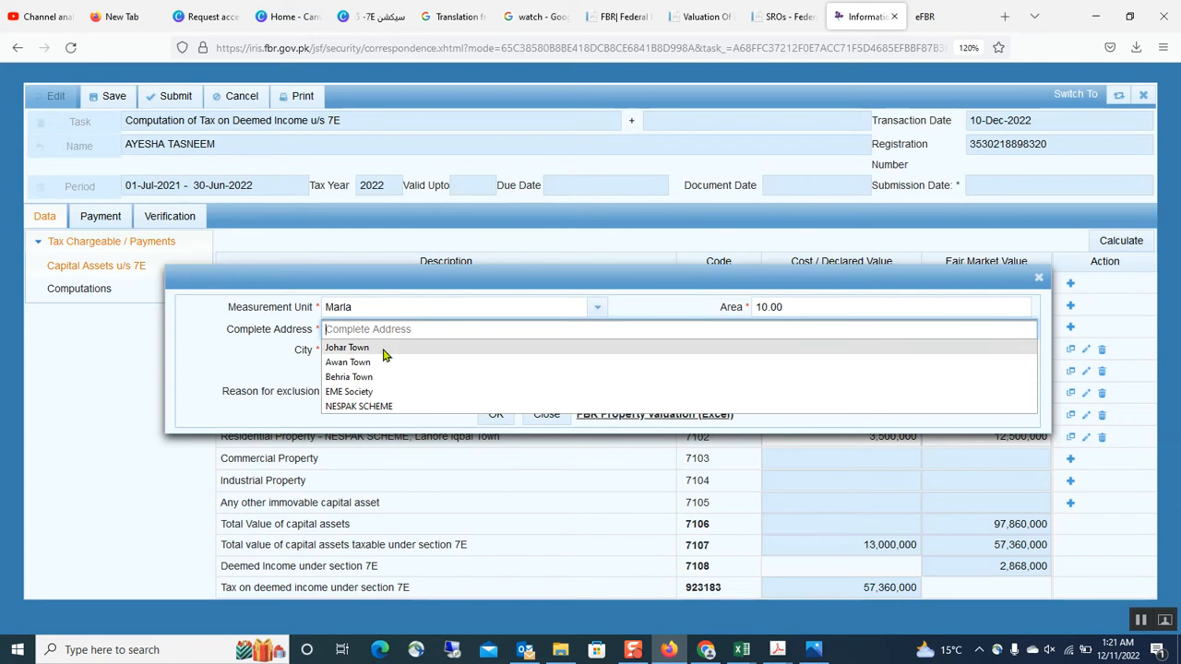
pyautogui.click(385, 355)
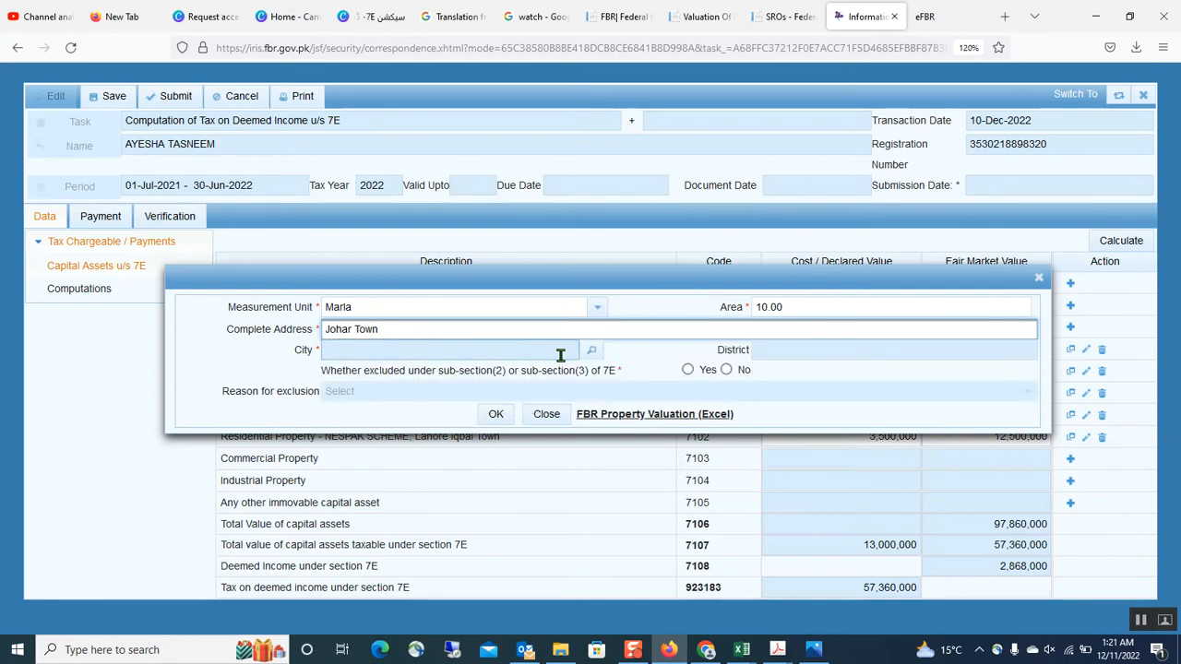
# Step: Search the cities for Lahore, choose Lahore Iqbal Town, and mark the property as not excluded under section 7E
pyautogui.click(595, 352)
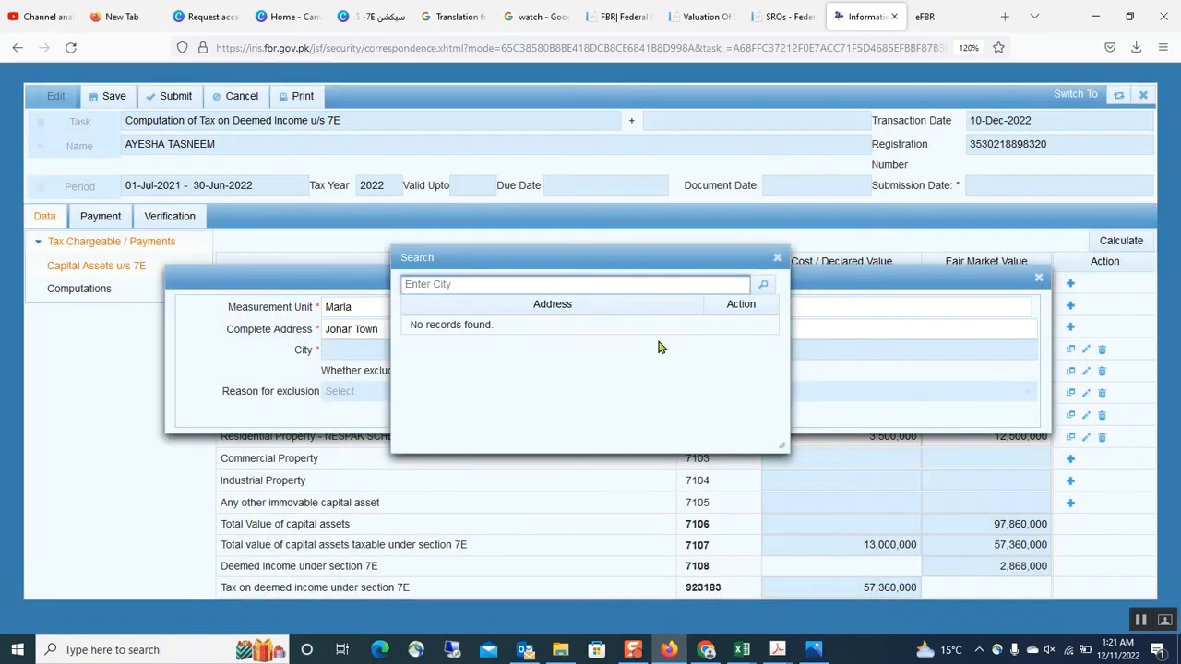
pyautogui.write('L')
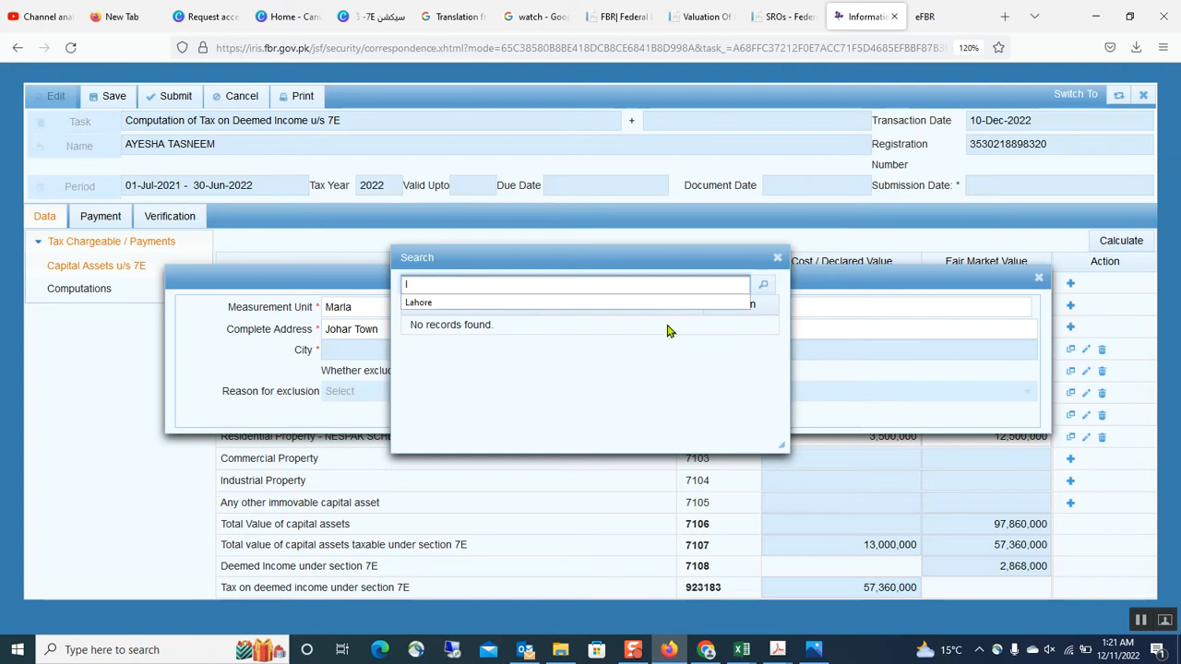
pyautogui.click(537, 305)
pyautogui.click(763, 286)
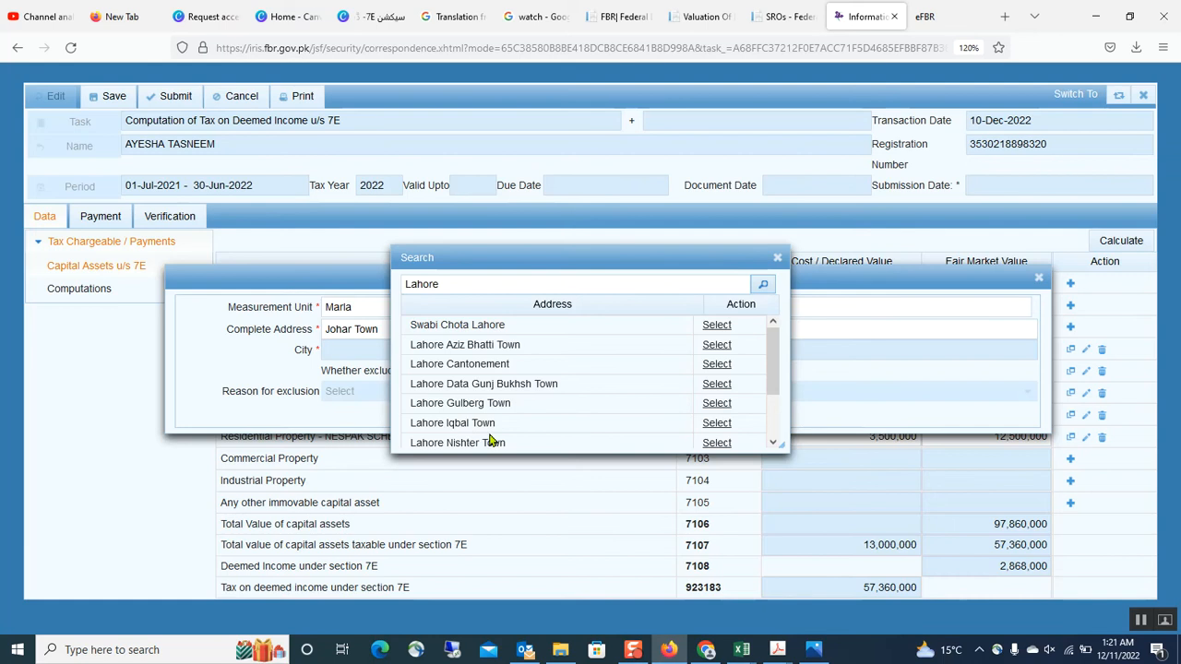
pyautogui.click(729, 427)
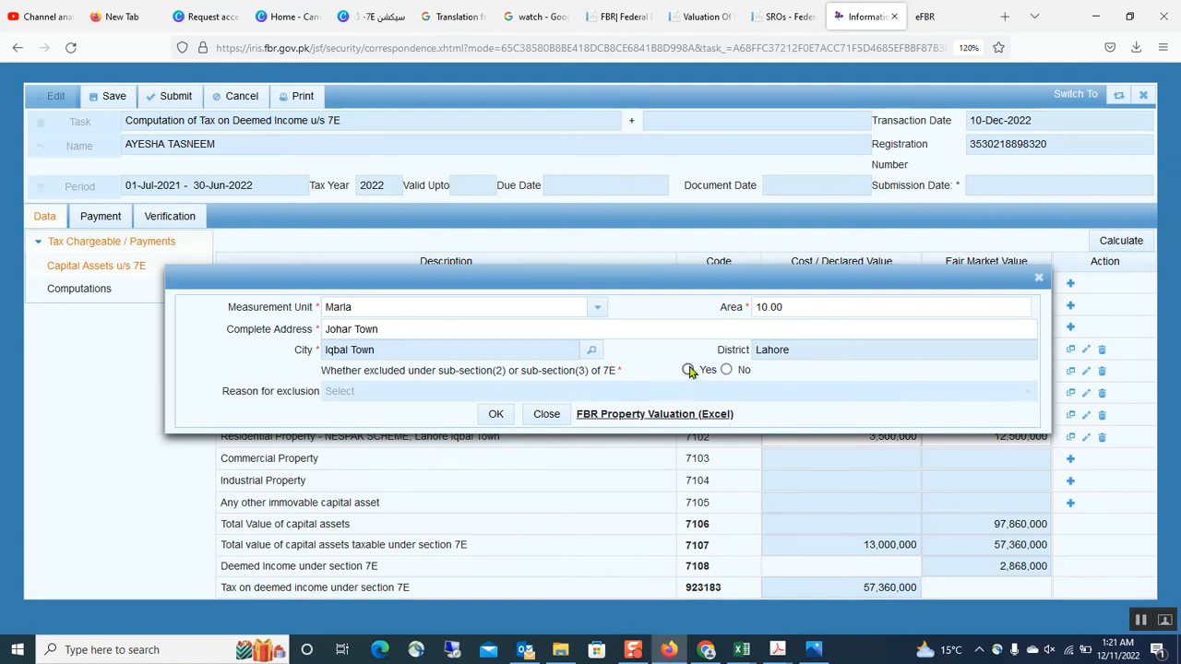
pyautogui.click(726, 370)
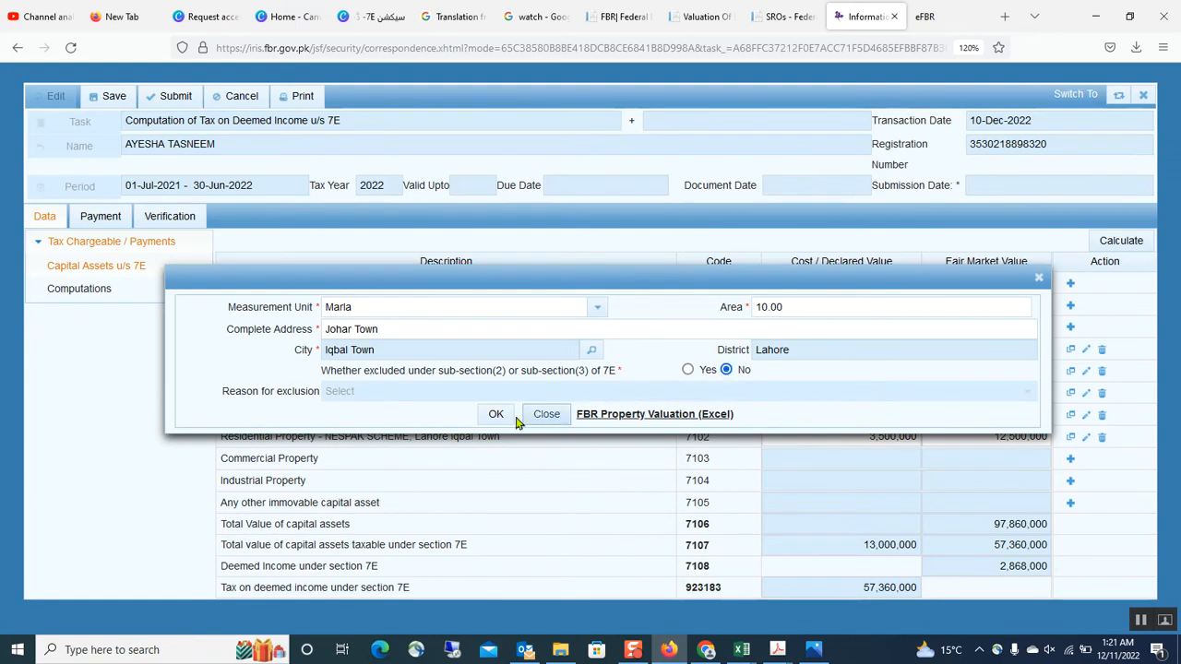
# Step: Download and open the FBR Property Valuation workbook, view its list of city rate links, and return to the property entry
pyautogui.click(624, 415)
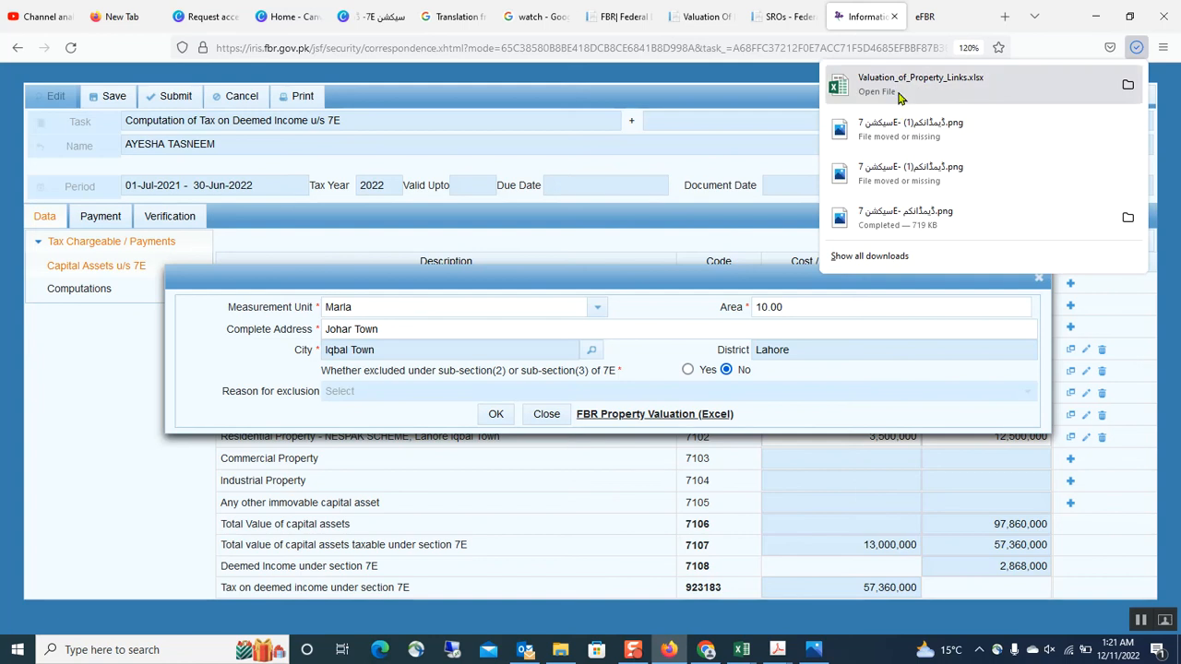
pyautogui.click(895, 85)
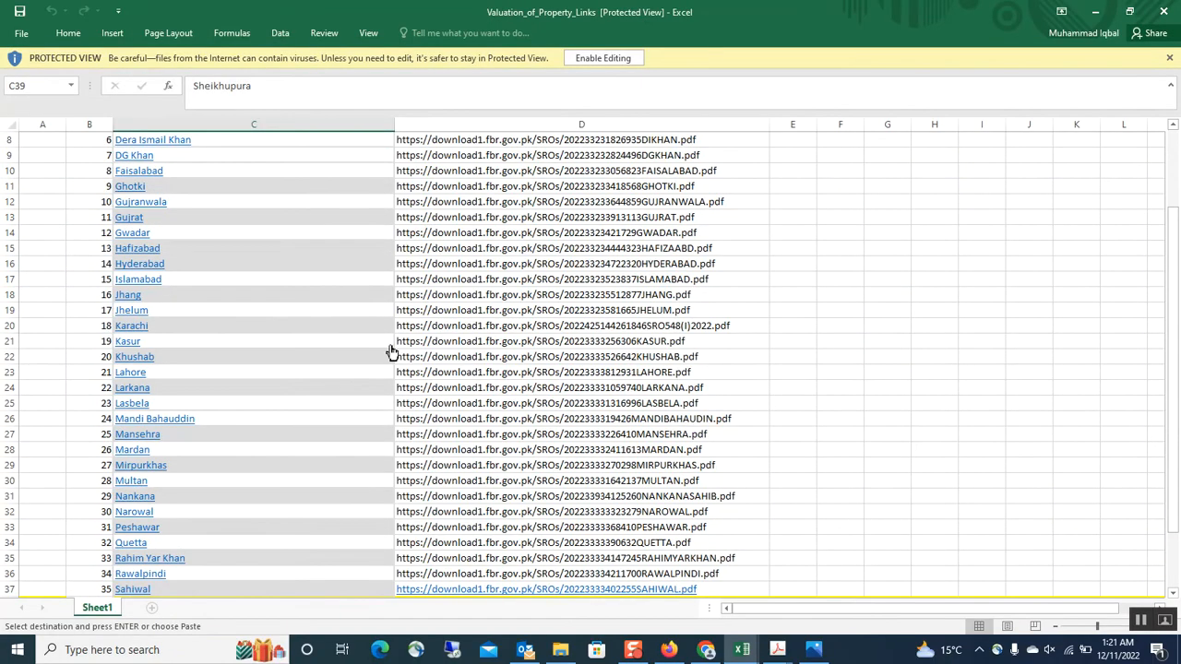
pyautogui.scroll(-3, 132, 453)
pyautogui.scroll(3, 192, 421)
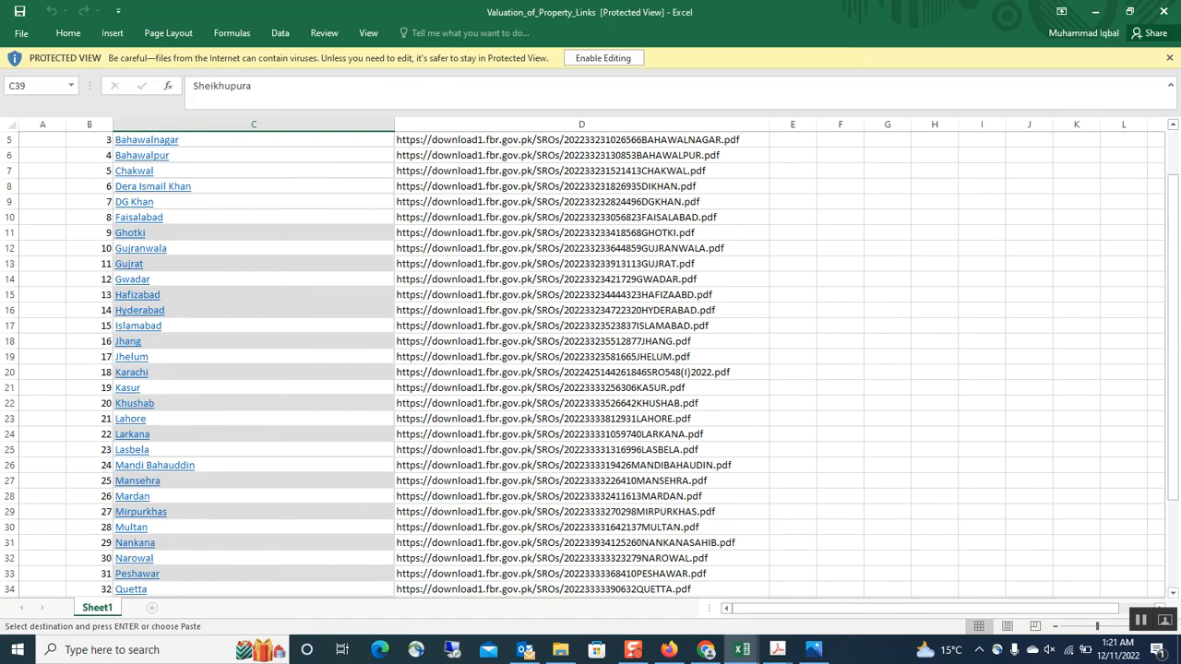
pyautogui.click(1097, 12)
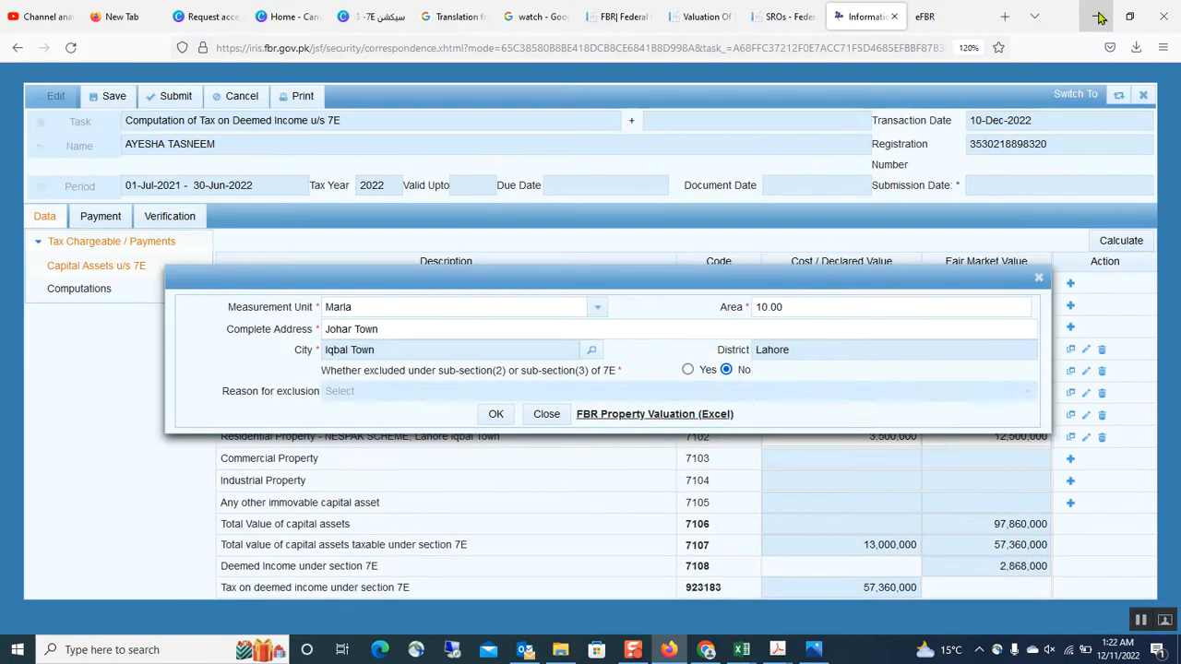
# Step: Accept the Johar Town entry and copy its total property value of 16,000,000 from the Excel worksheet into its fair market value
pyautogui.click(496, 415)
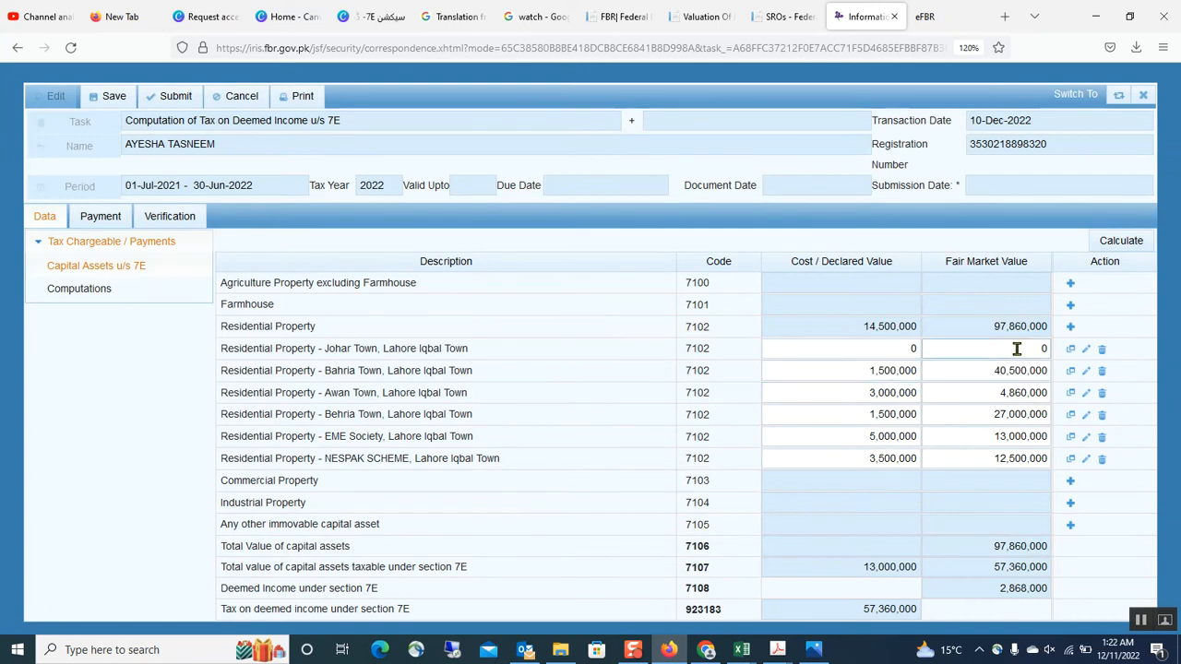
pyautogui.moveTo(741, 649)
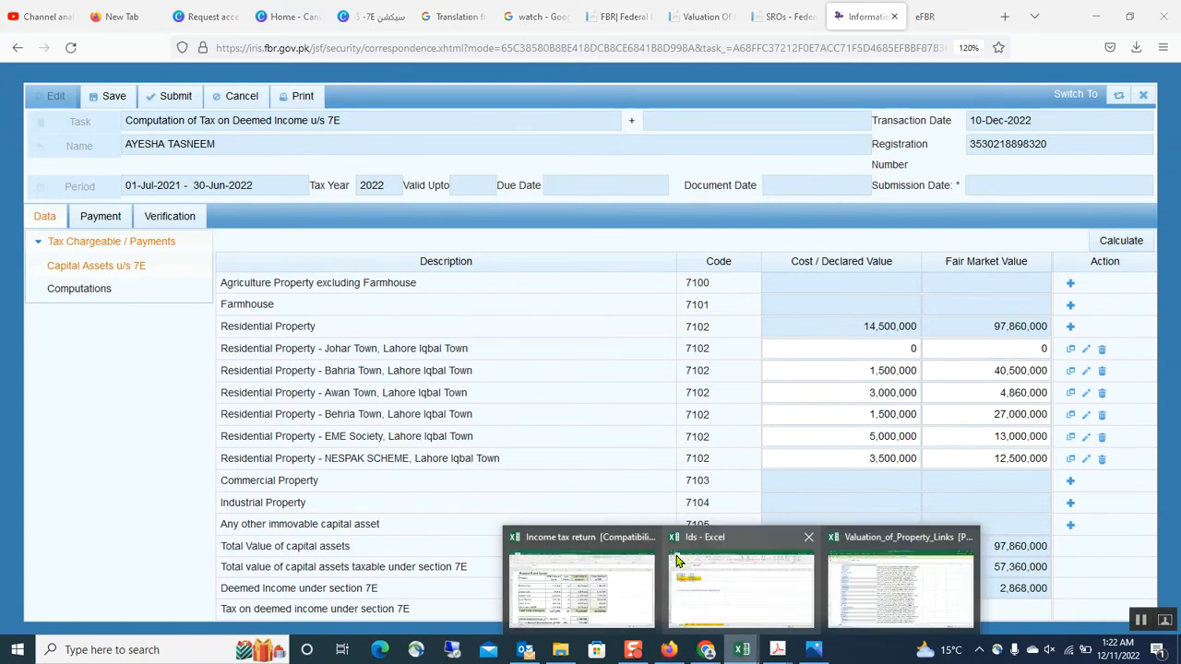
pyautogui.click(582, 591)
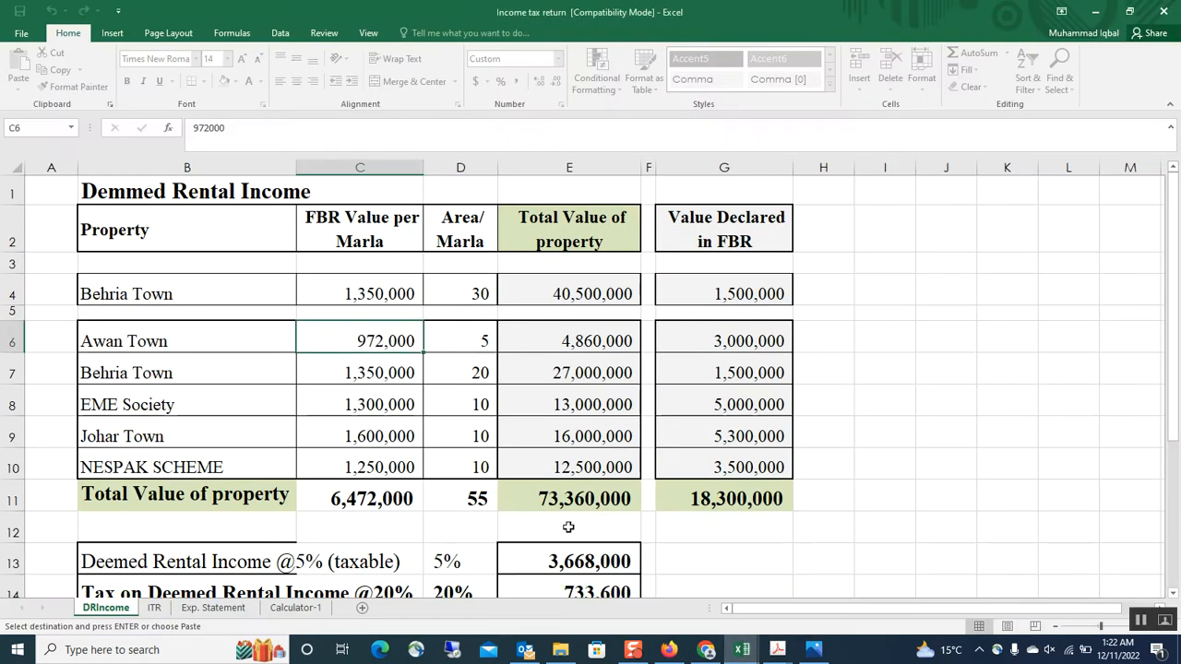
pyautogui.click(578, 439)
pyautogui.hotkey('ctrl', 'c')
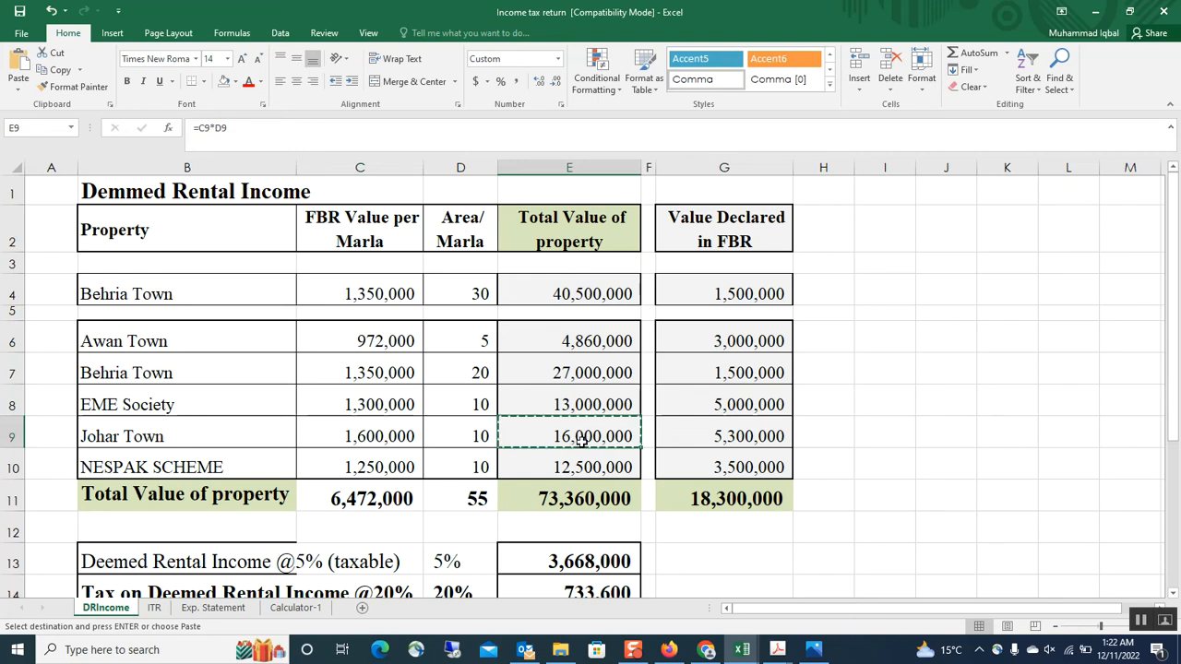
pyautogui.click(706, 649)
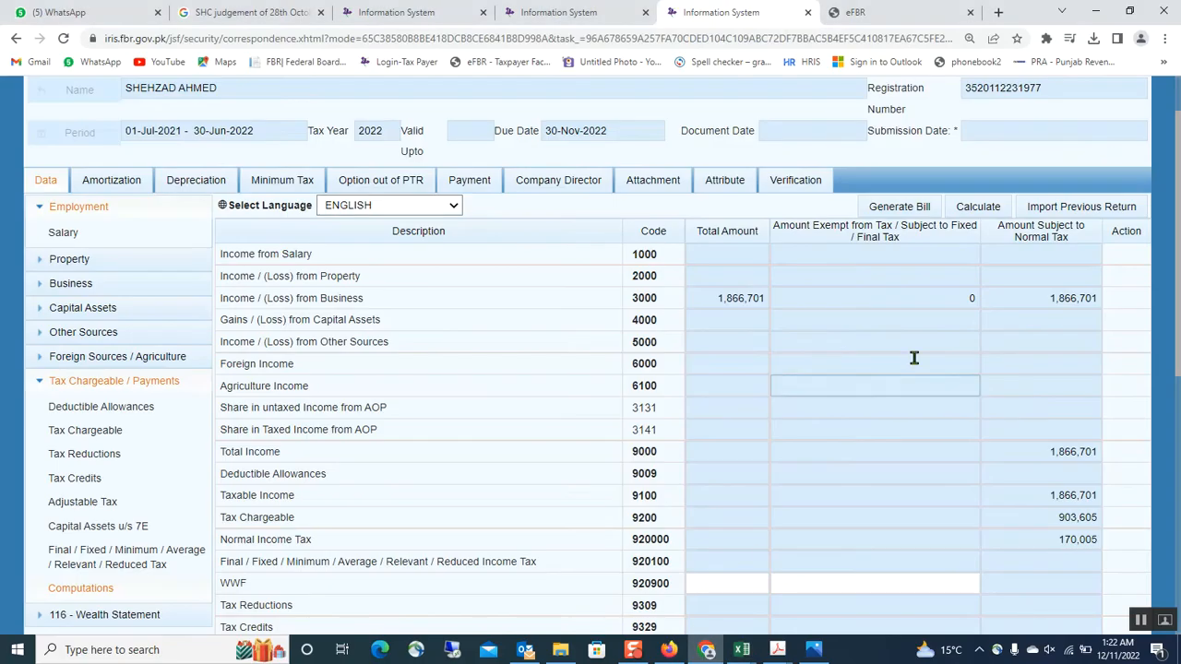
pyautogui.click(669, 650)
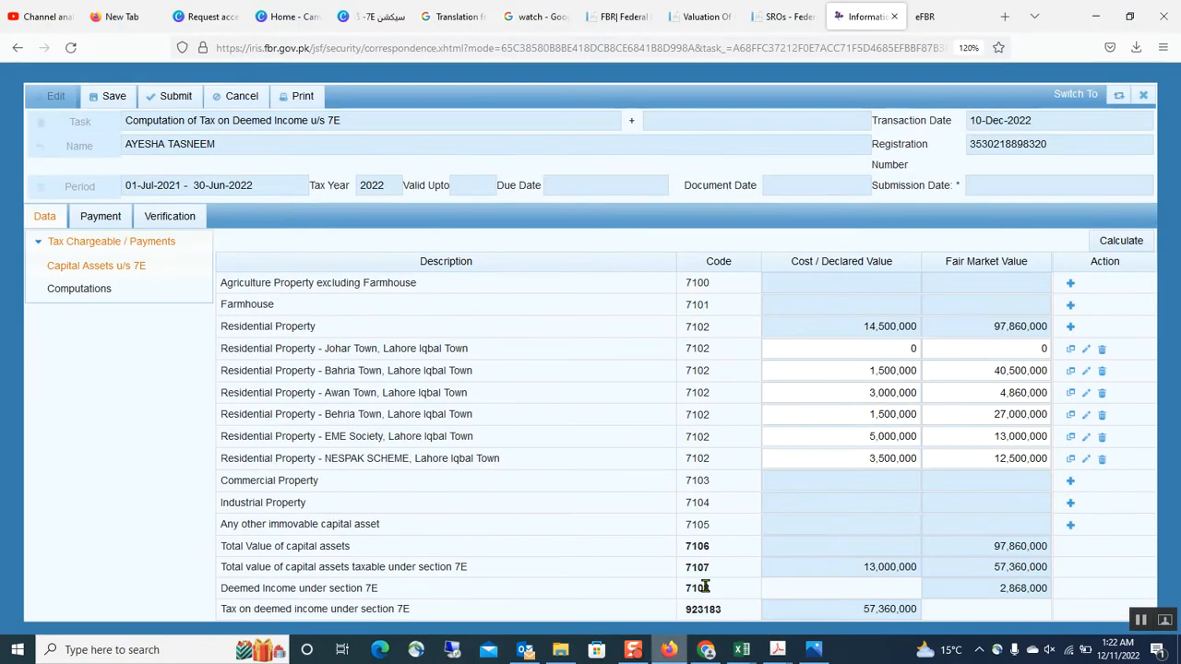
pyautogui.click(973, 348)
pyautogui.hotkey('ctrl', 'v')
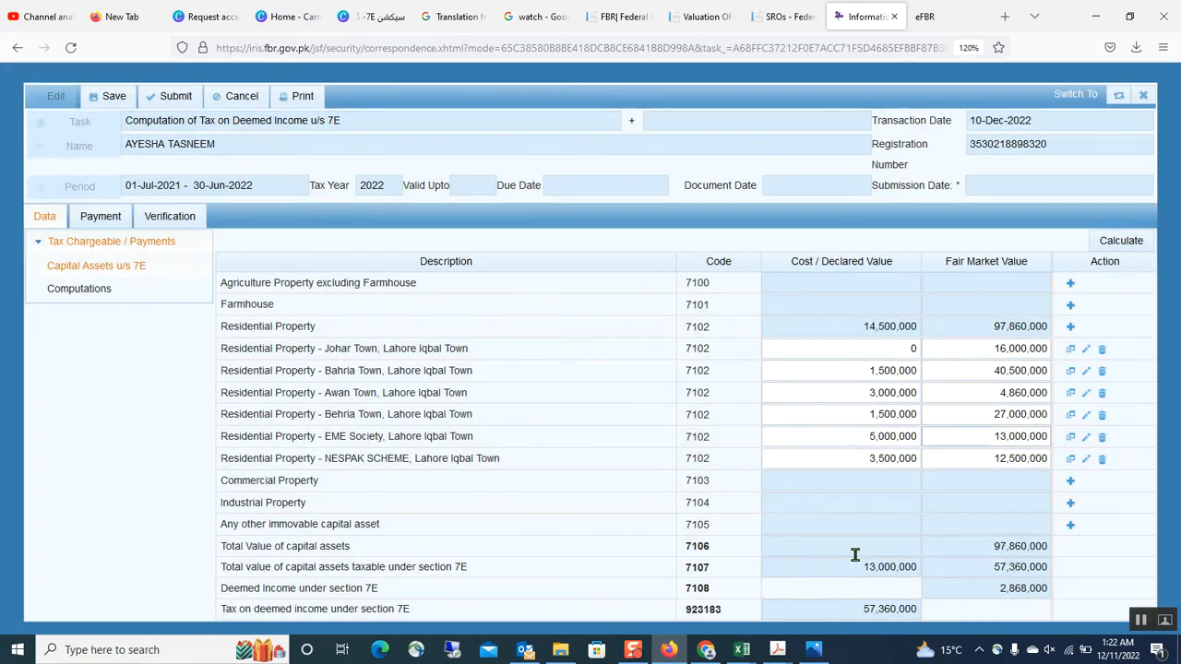
# Step: Copy Johar Town's declared value of 5,300,000 from the worksheet into its cost / declared value in Iris, and recalculate the form
pyautogui.moveTo(741, 647)
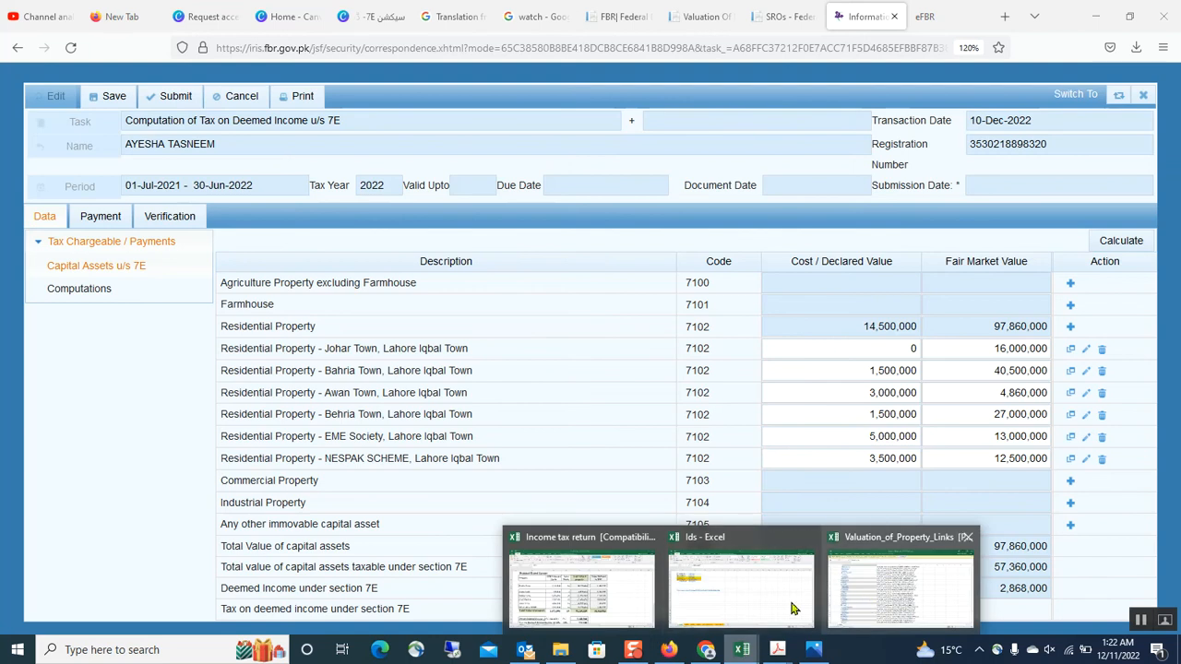
pyautogui.click(622, 609)
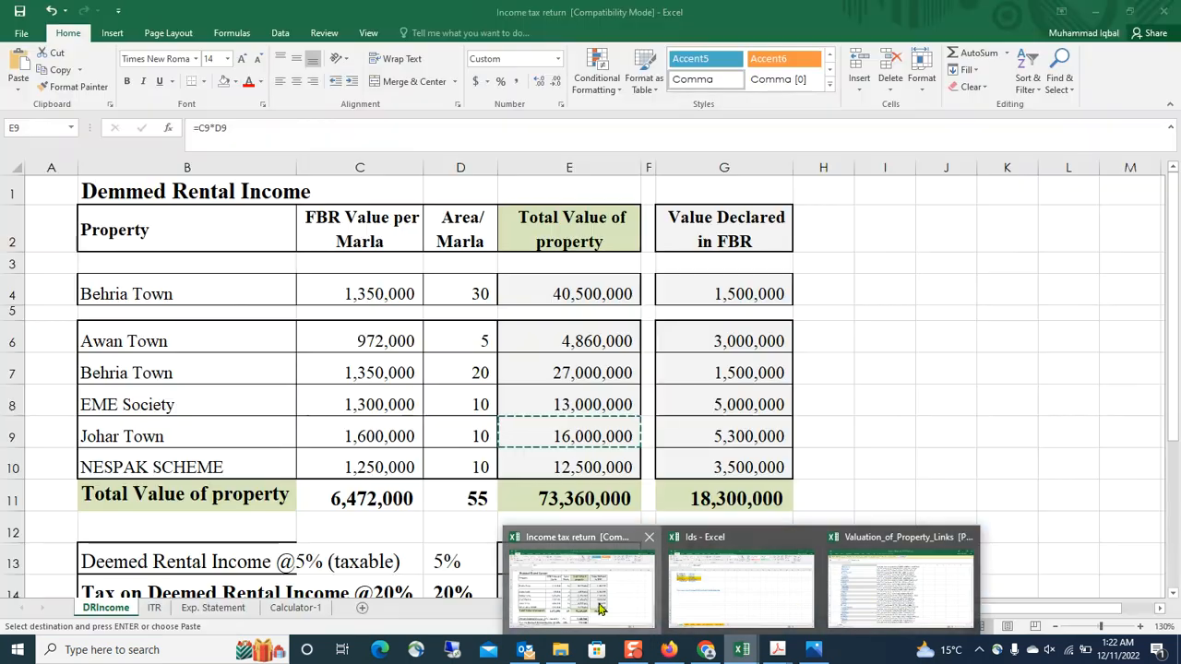
pyautogui.click(714, 429)
pyautogui.hotkey('ctrl', 'c')
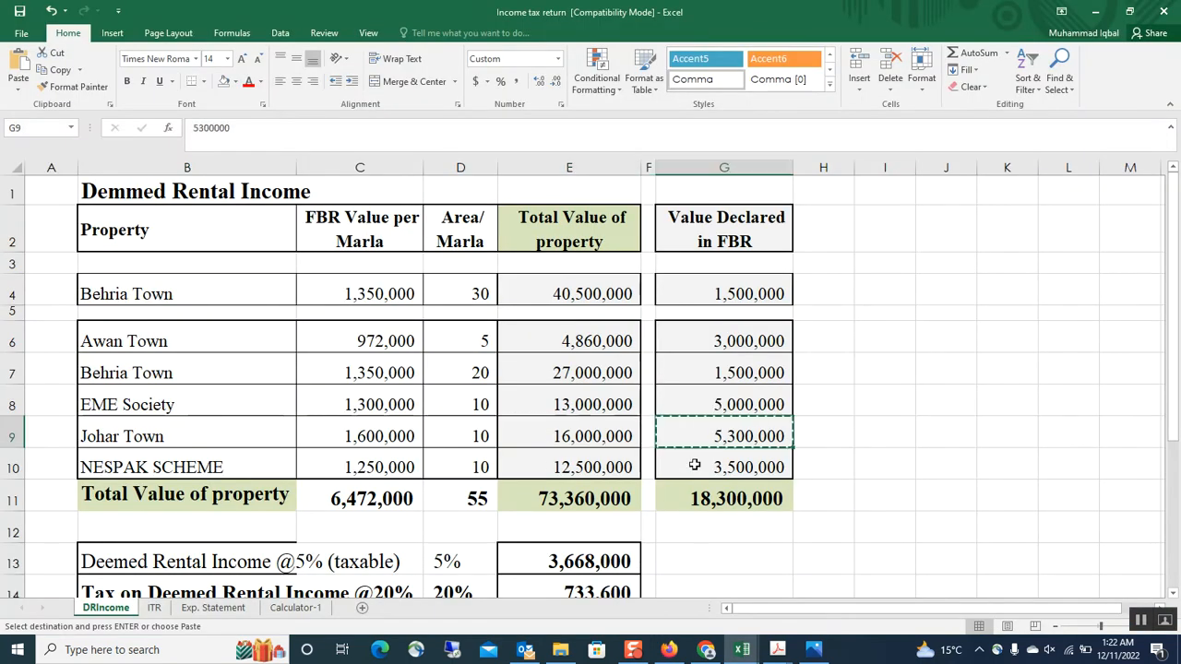
pyautogui.click(670, 650)
pyautogui.click(885, 348)
pyautogui.hotkey('ctrl', 'v')
pyautogui.click(794, 392)
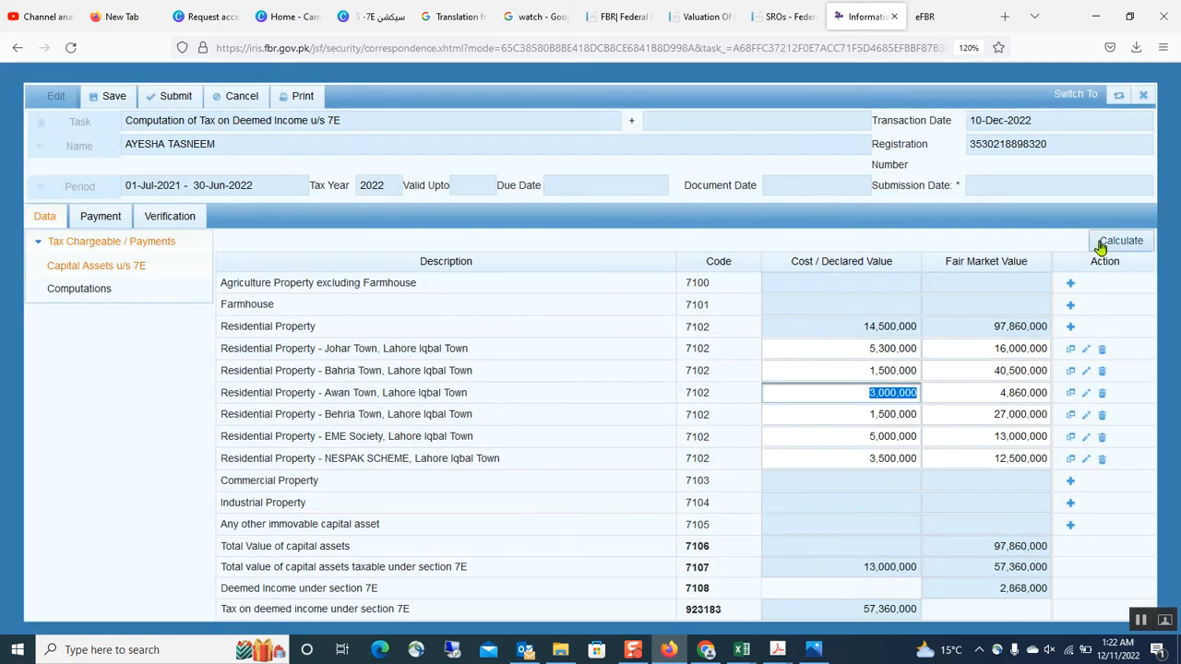
pyautogui.click(1120, 241)
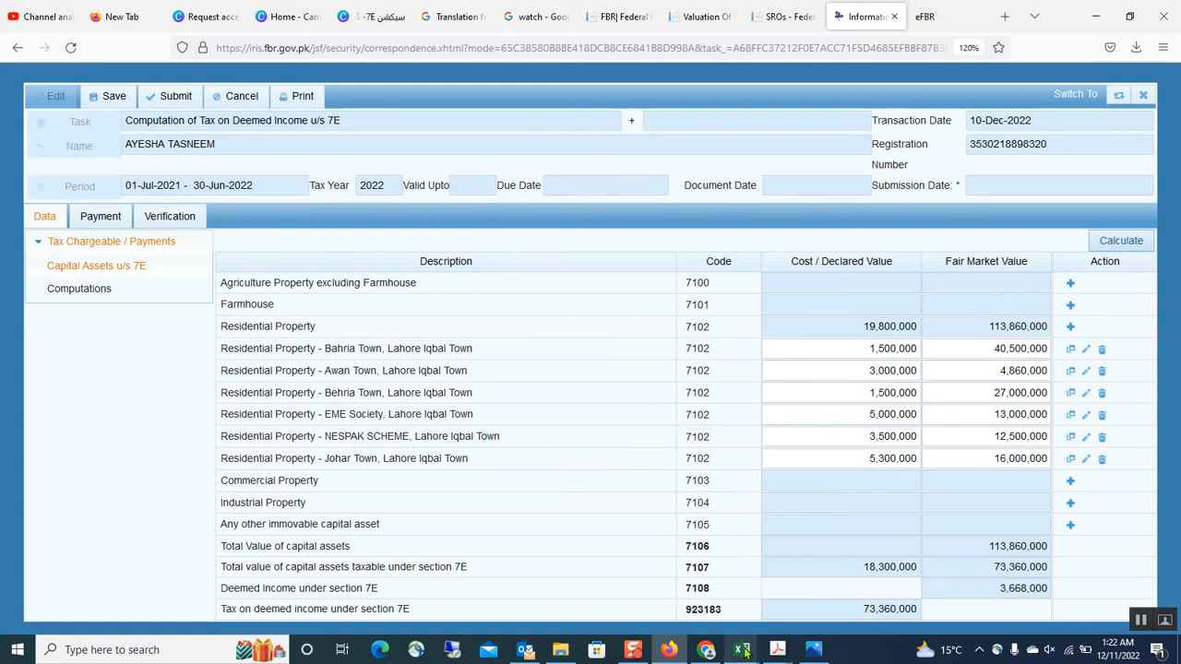
# Step: In the Excel worksheet, examine the total property value, the 5% deemed rental income, and the tax formulas at 20% and 1%
pyautogui.moveTo(742, 647)
pyautogui.click(596, 613)
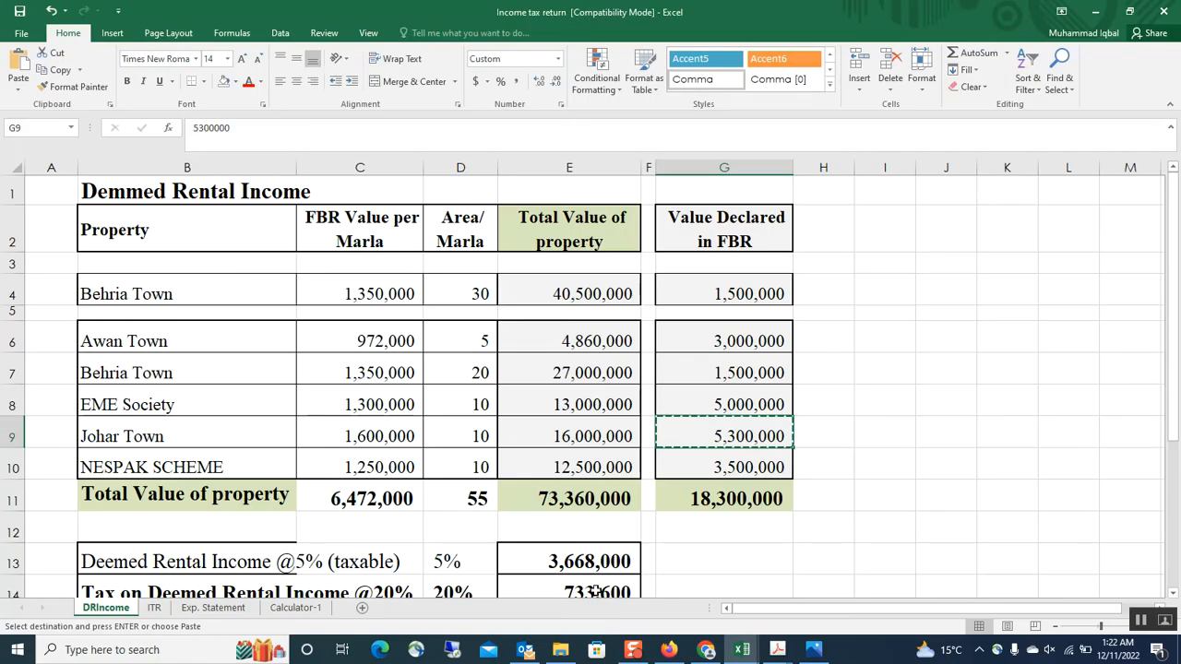
pyautogui.click(595, 498)
pyautogui.scroll(-1, 591, 452)
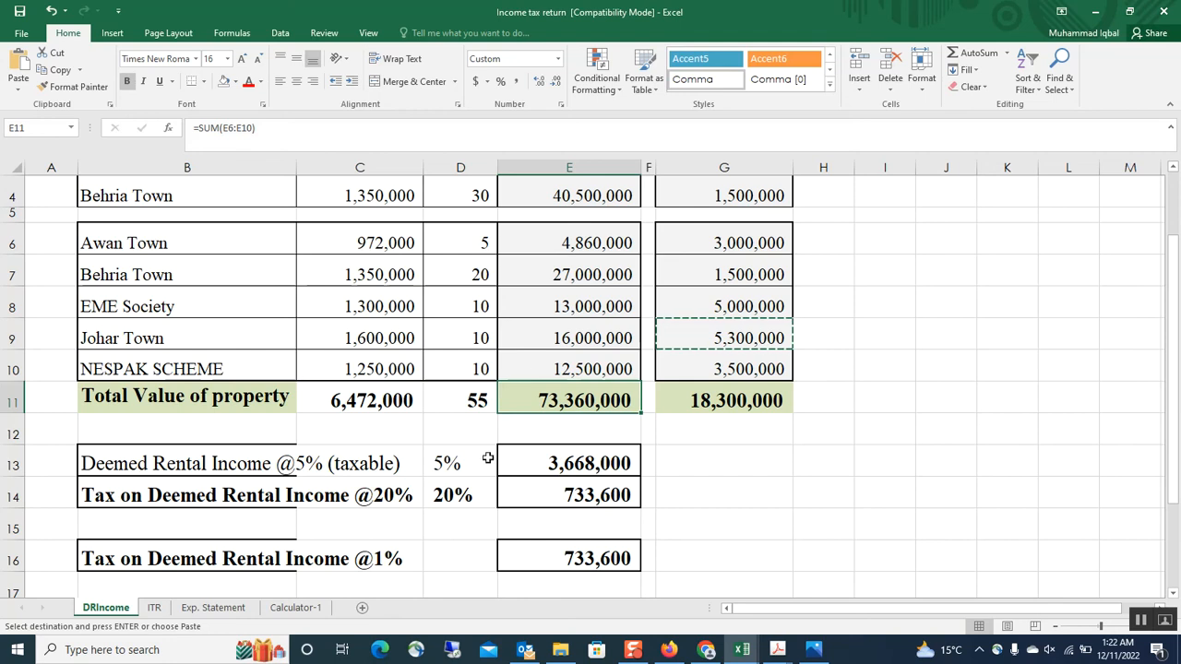
pyautogui.click(581, 463)
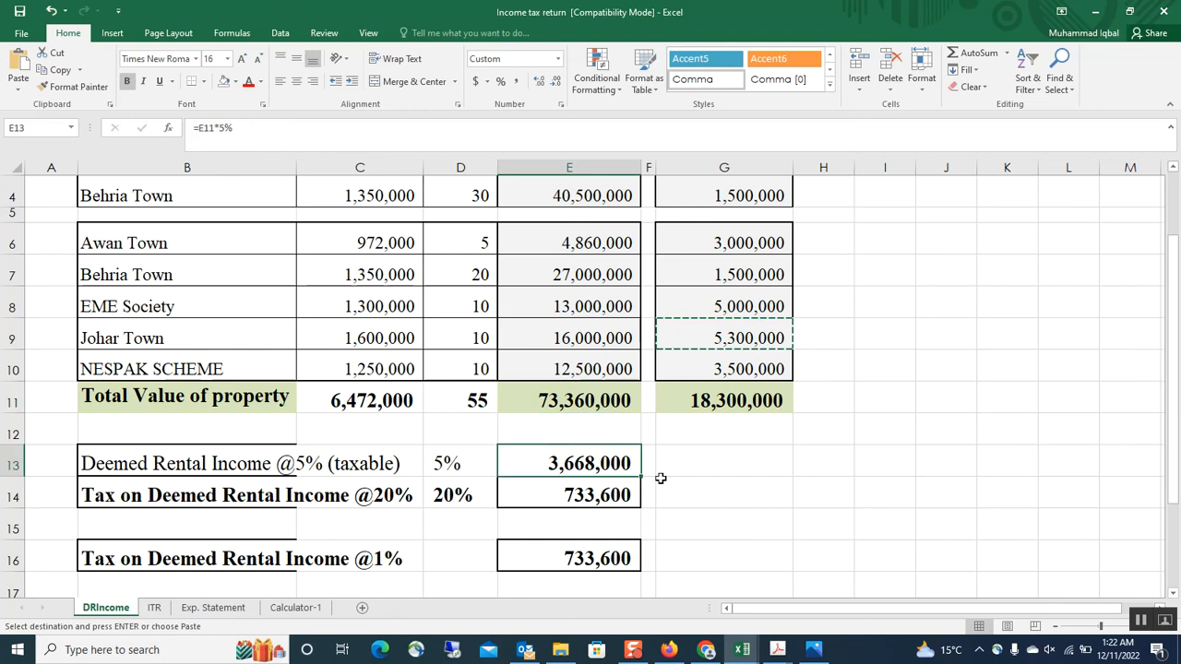
pyautogui.click(549, 402)
pyautogui.click(548, 467)
pyautogui.click(535, 494)
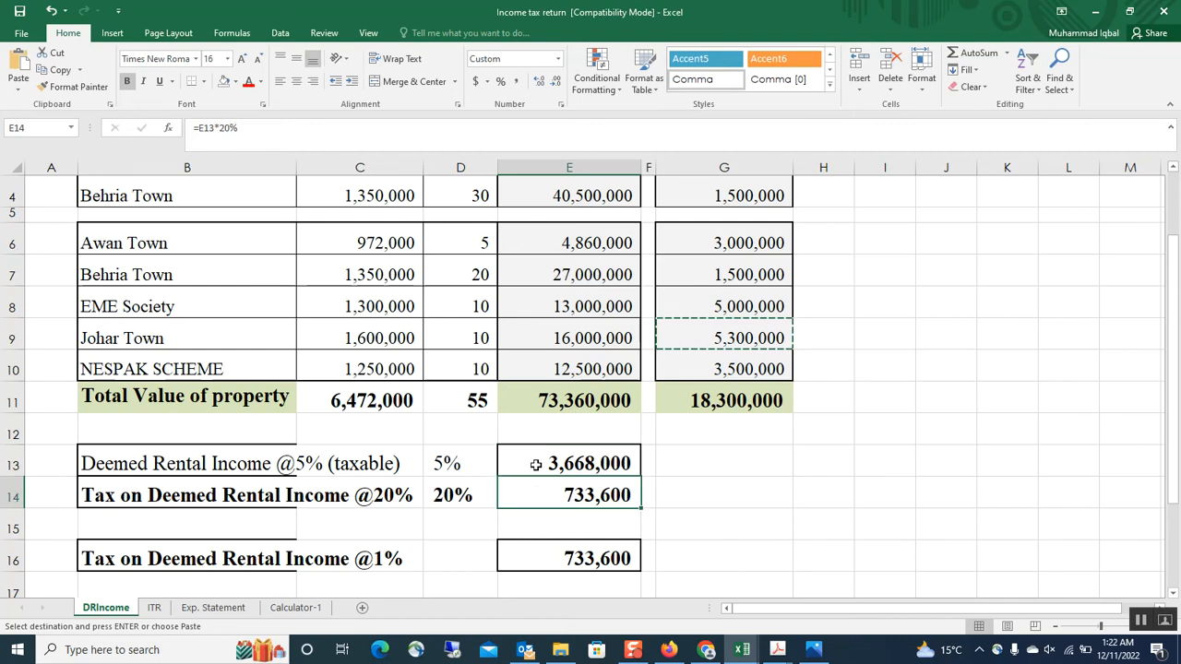
pyautogui.click(536, 464)
pyautogui.click(559, 492)
pyautogui.click(536, 560)
pyautogui.click(574, 401)
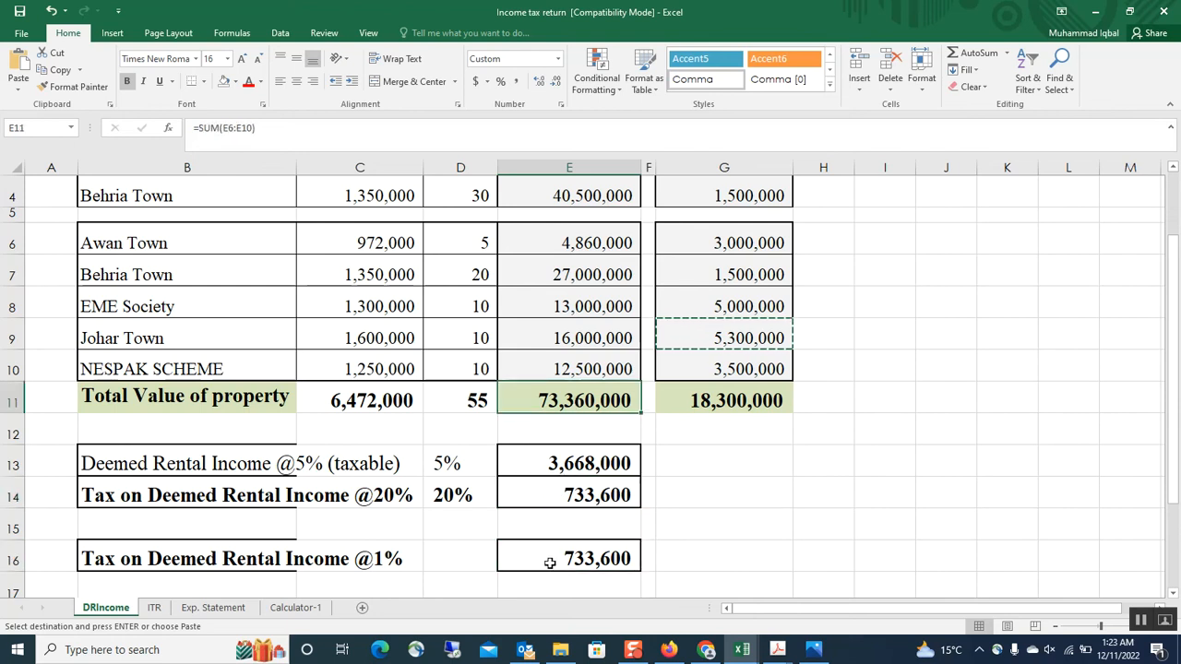
# Step: Check the 1% deemed rental income tax formula in Excel, then recalculate the section 7E form in Iris and view its computations
pyautogui.click(546, 547)
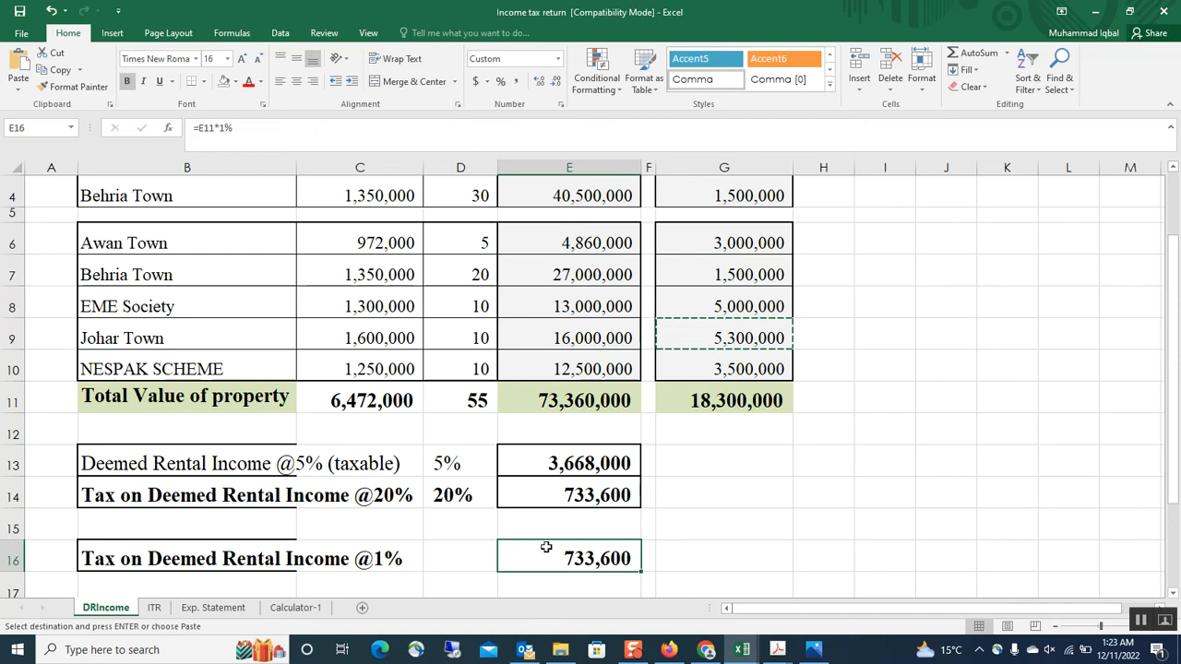
pyautogui.click(670, 651)
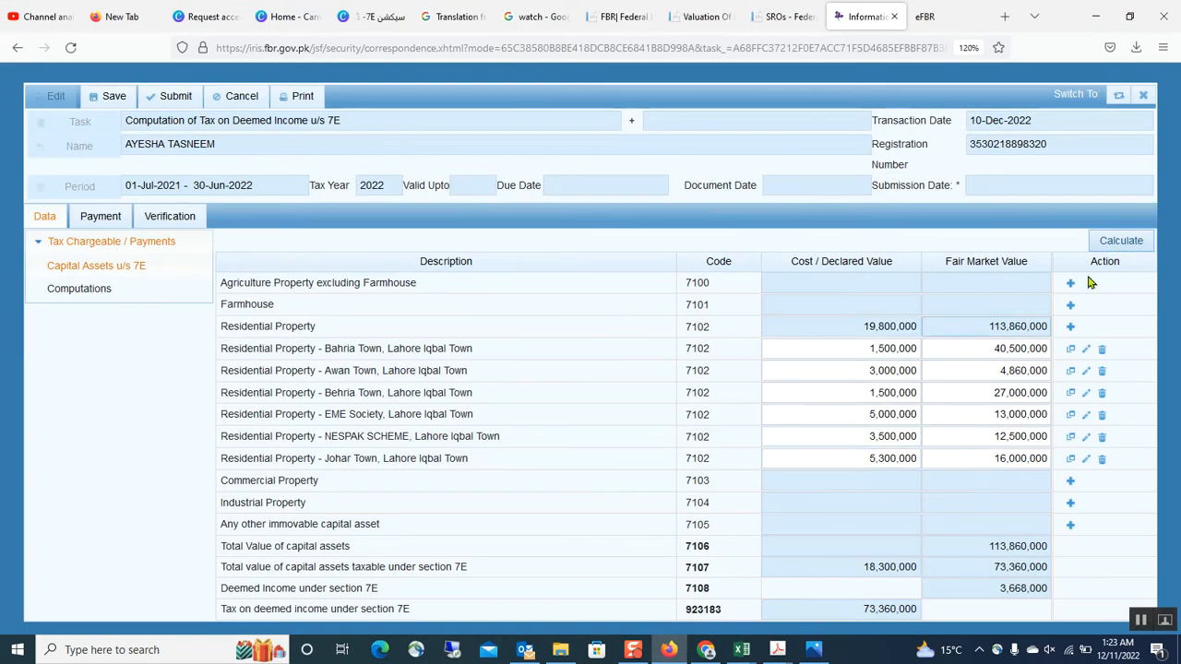
pyautogui.click(1116, 241)
pyautogui.click(83, 291)
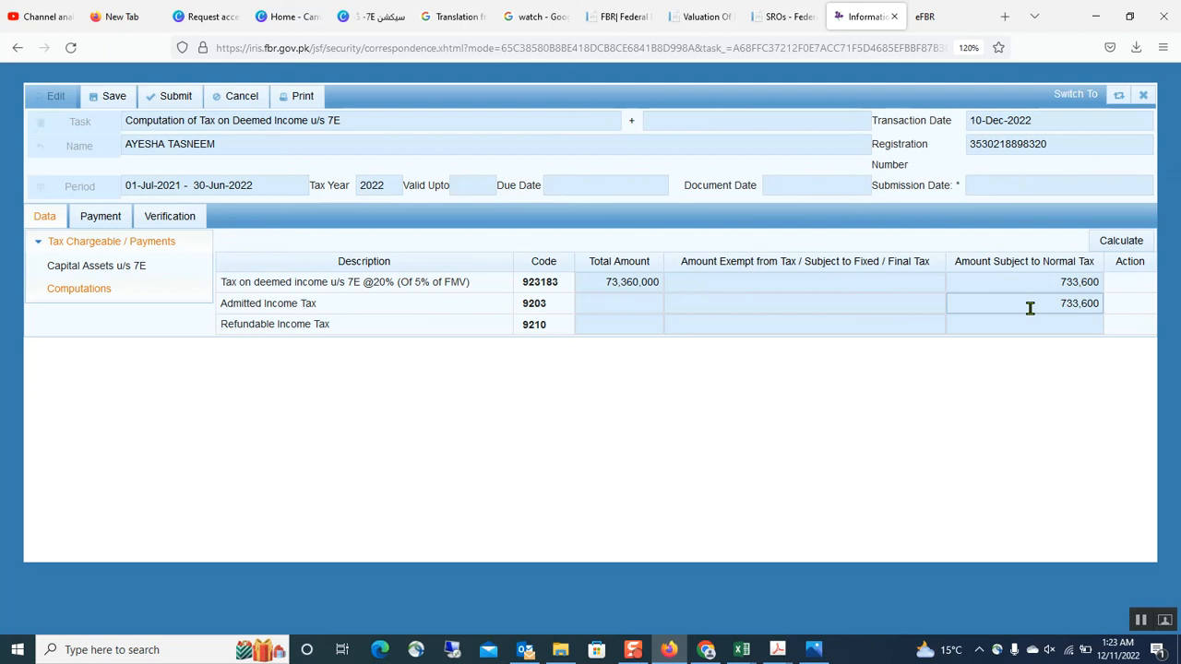
# Step: View the payment section of the section 7E form, look up its available CPR payment records, and close the lookup
pyautogui.click(96, 217)
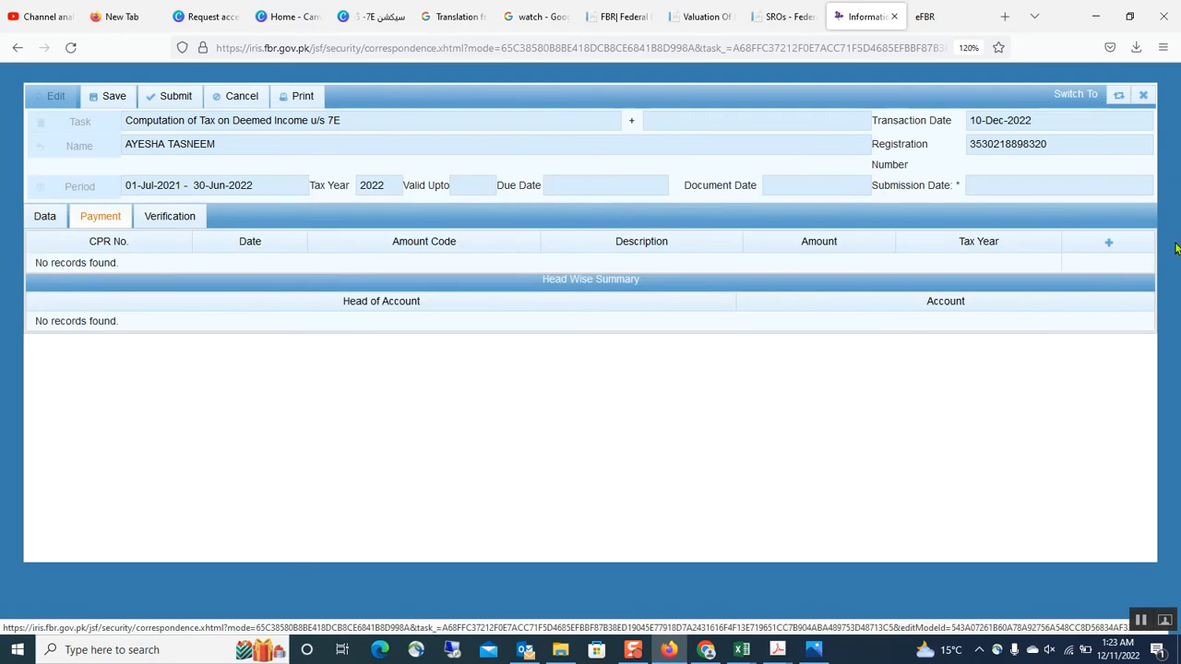
pyautogui.click(1108, 244)
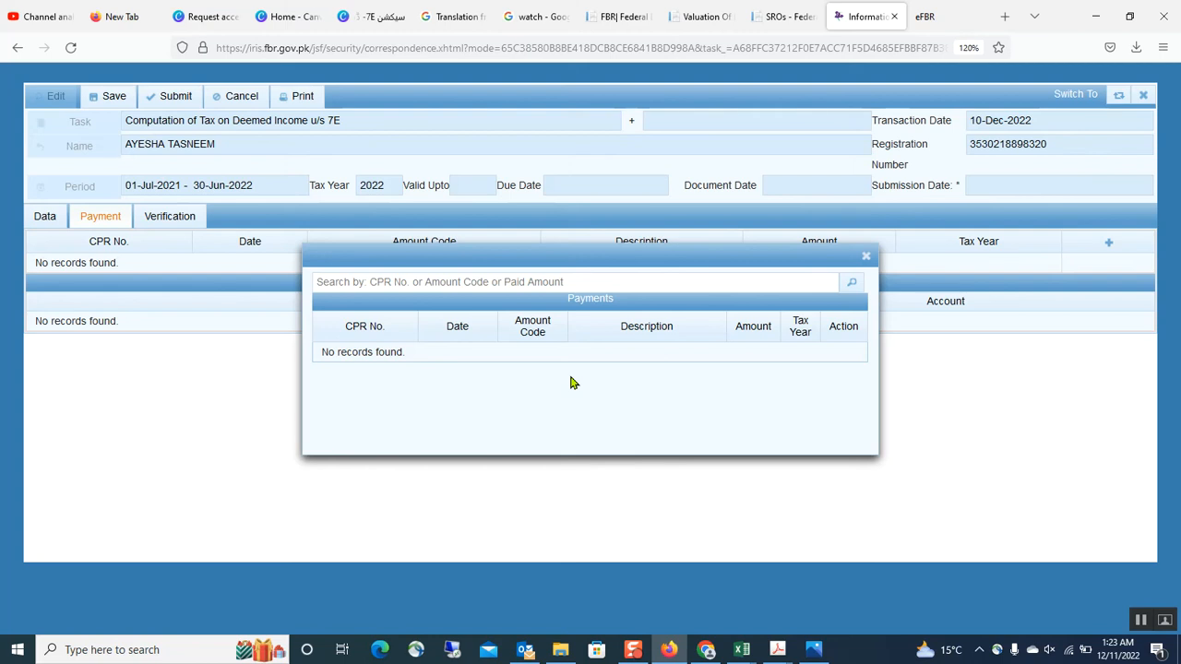
pyautogui.click(866, 259)
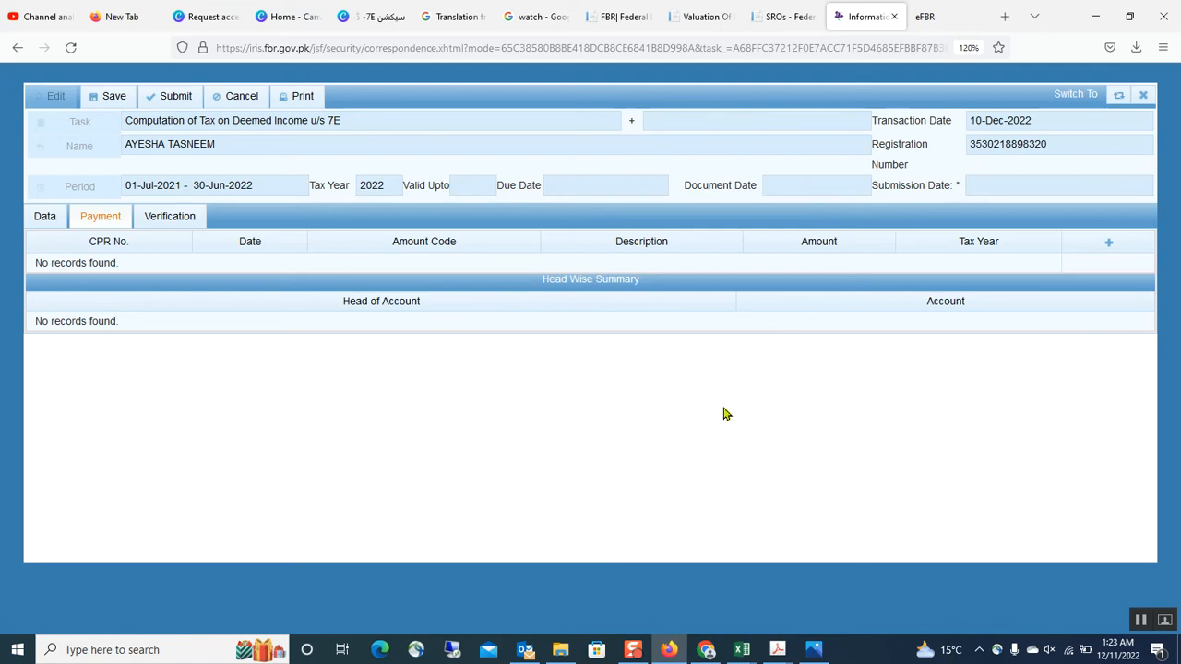
# Step: Switch to the 114(1) income tax return in Chrome and examine its section 7E capital assets and deemed income
pyautogui.click(706, 651)
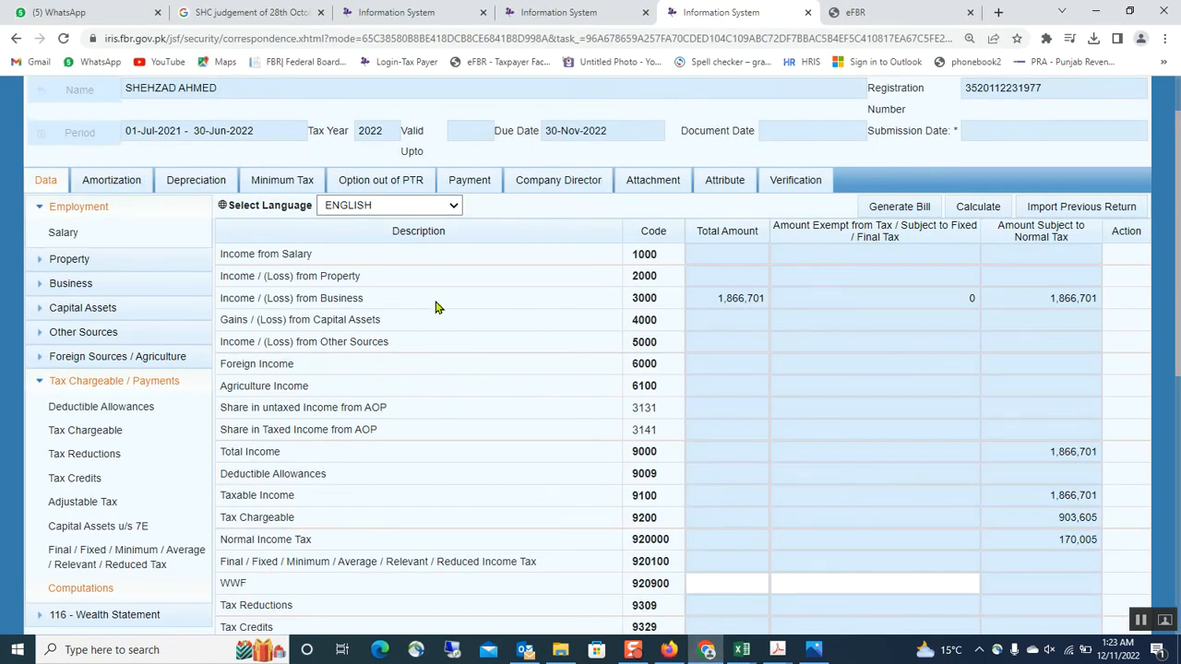
pyautogui.scroll(-1, 185, 225)
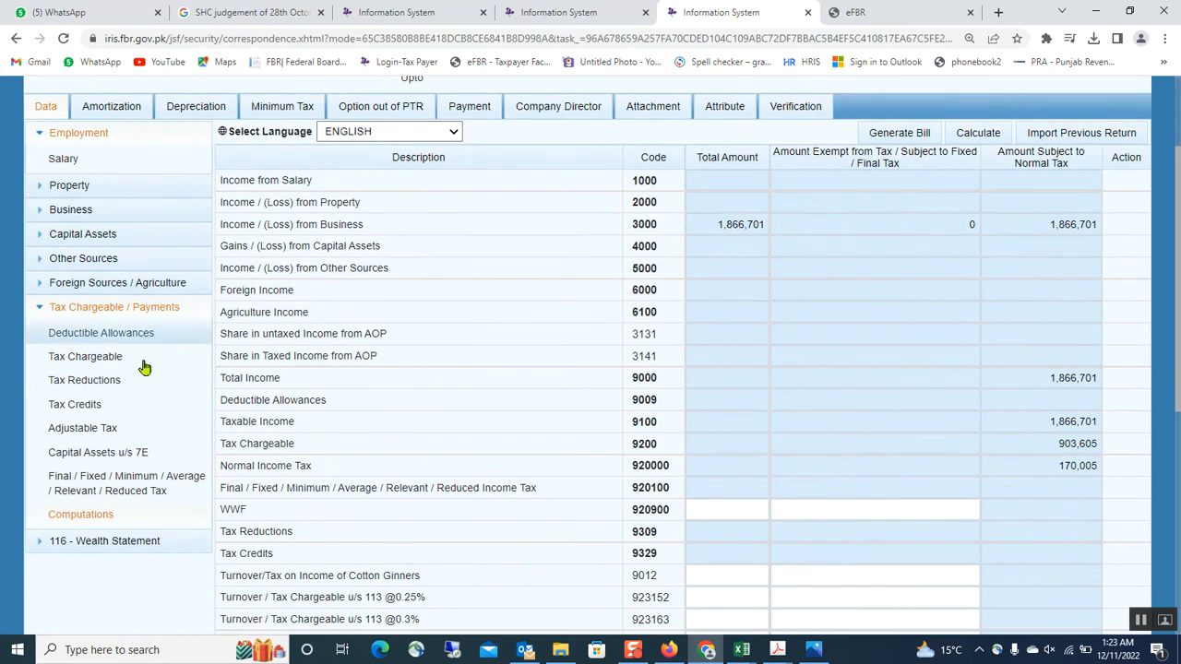
pyautogui.click(96, 456)
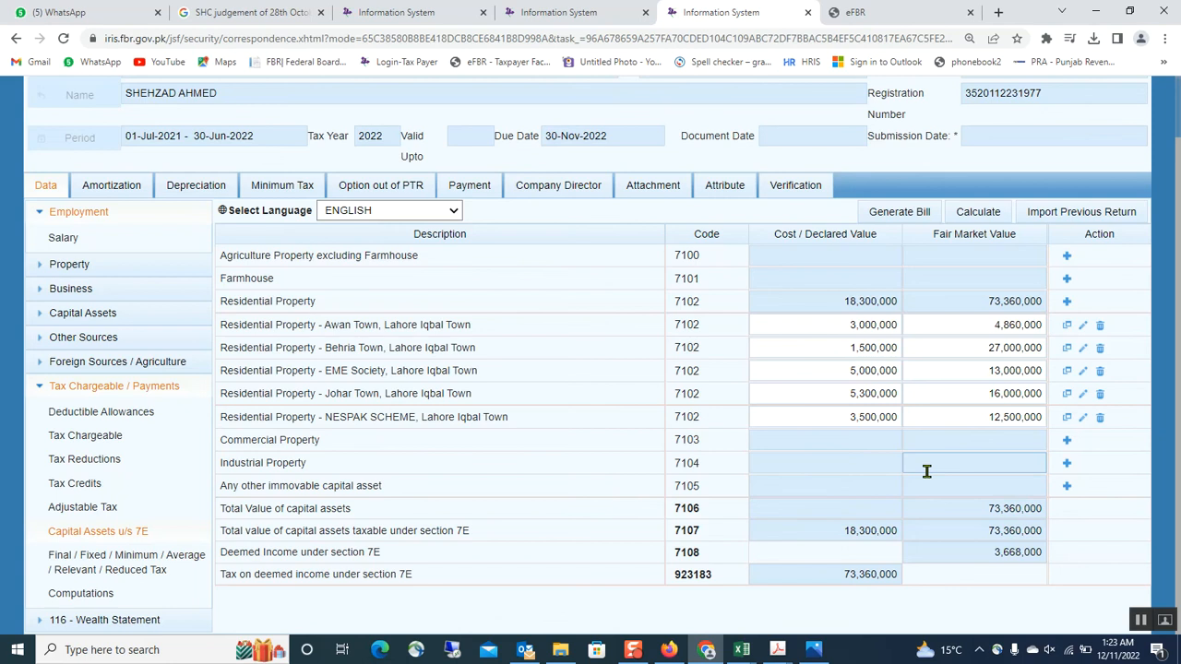
pyautogui.click(976, 552)
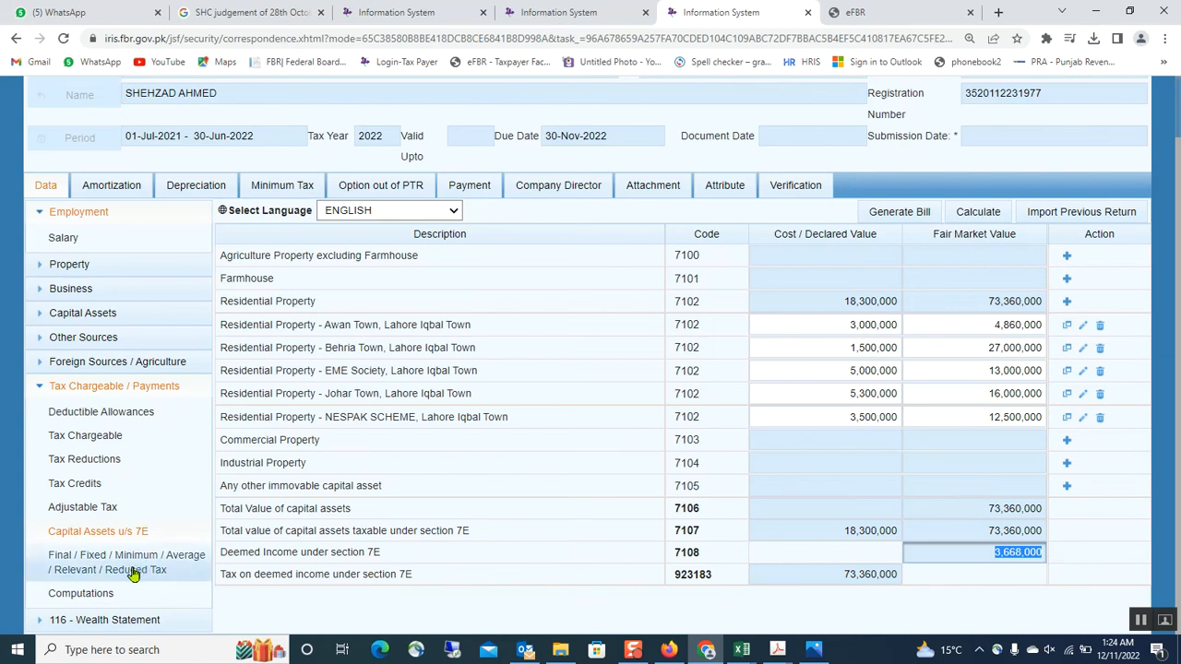
# Step: Examine the return's computations for the tax on deemed income u/s 7E and the admitted income tax
pyautogui.click(102, 595)
pyautogui.scroll(-1, 930, 470)
pyautogui.scroll(-6, 929, 470)
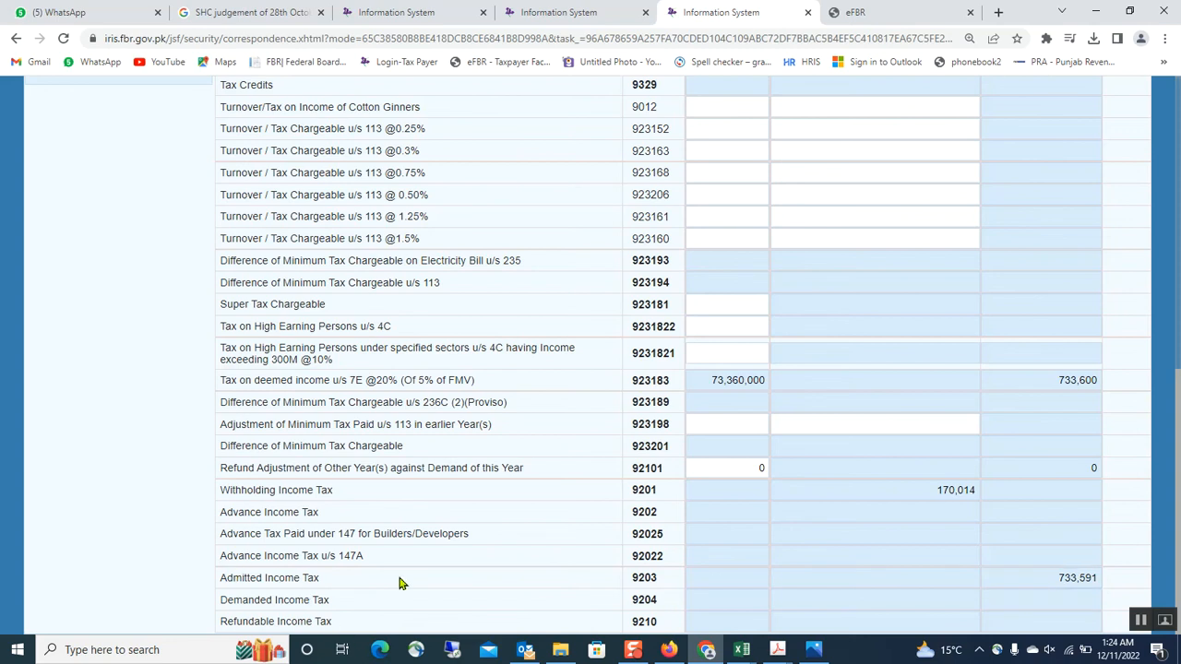
pyautogui.click(1024, 578)
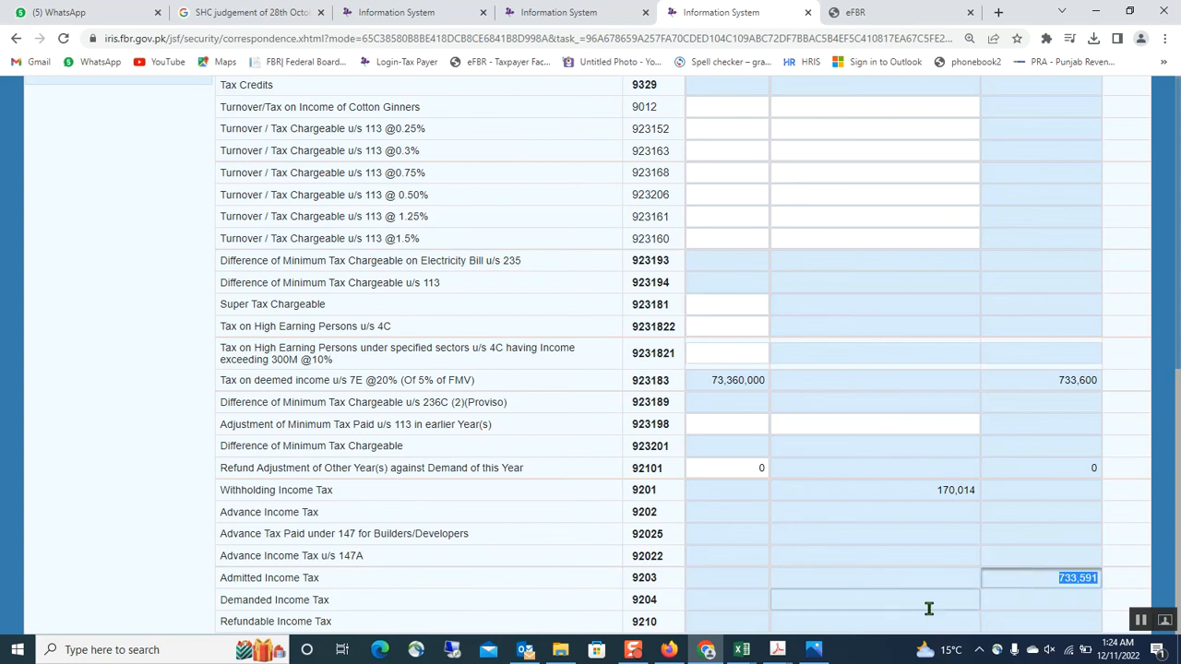
# Step: Compare the section 7E form's computations in Firefox with the withholding, advance and admitted income tax rows of the return in Chrome
pyautogui.click(667, 649)
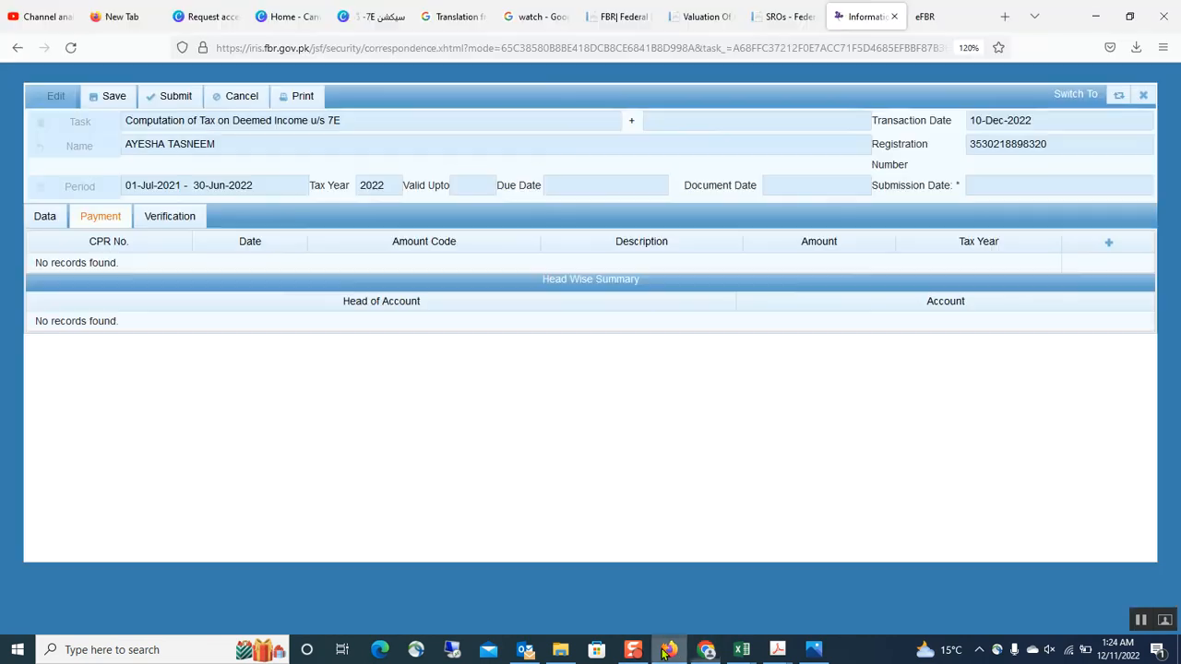
pyautogui.click(48, 223)
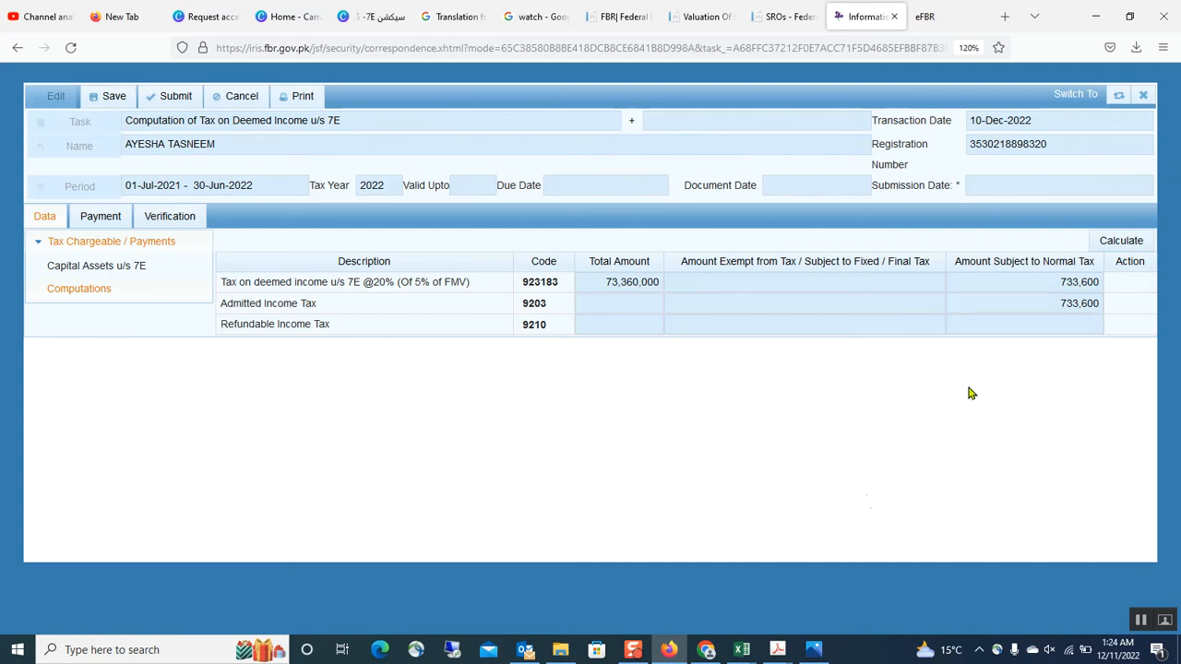
pyautogui.click(706, 650)
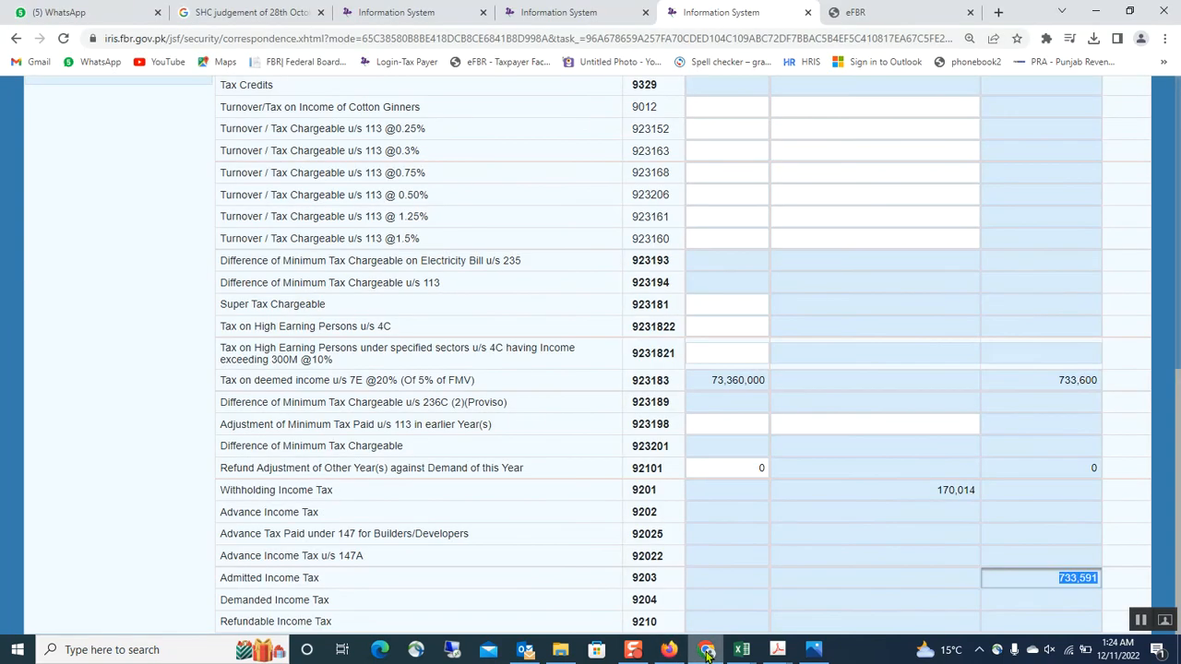
pyautogui.click(859, 509)
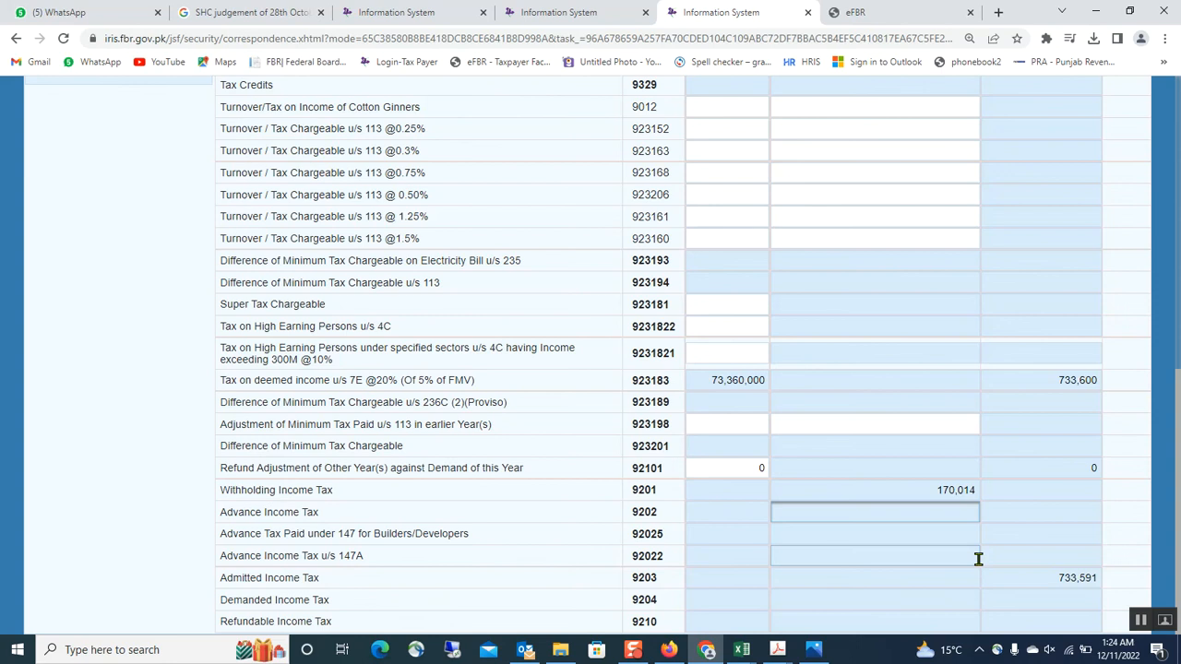
pyautogui.click(1003, 578)
# Step: Open the bill generation form for the return's admitted income tax, review its details, and close it without generating a bill
pyautogui.scroll(5, 984, 520)
pyautogui.scroll(2, 923, 328)
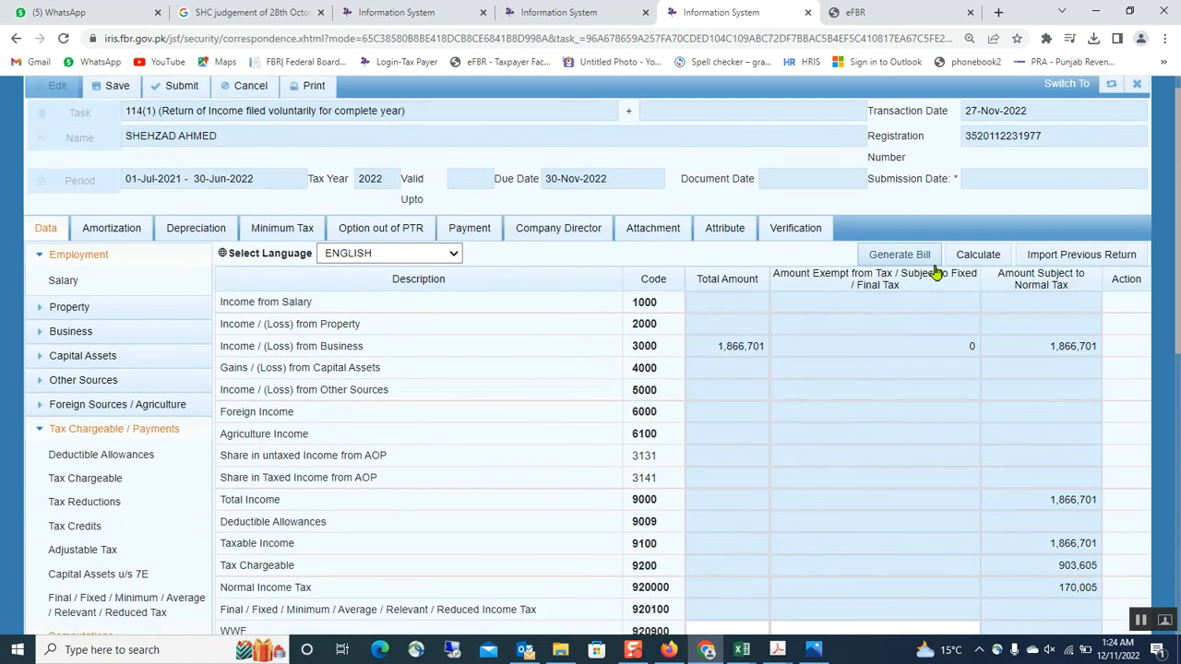
pyautogui.click(916, 258)
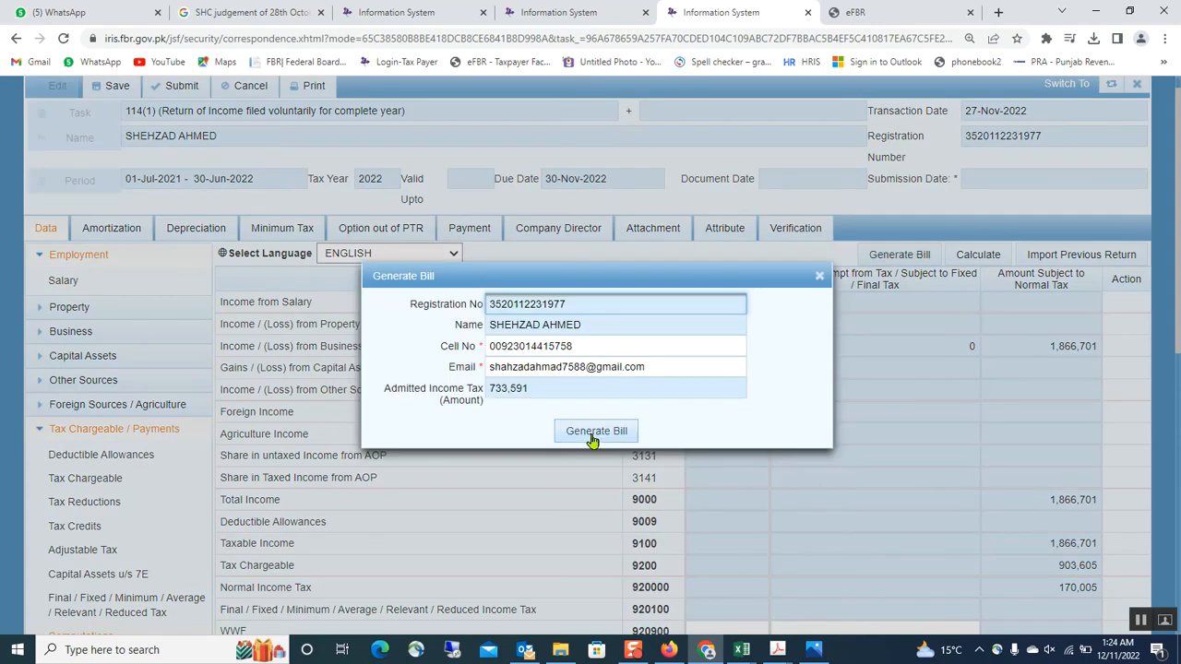
pyautogui.click(819, 276)
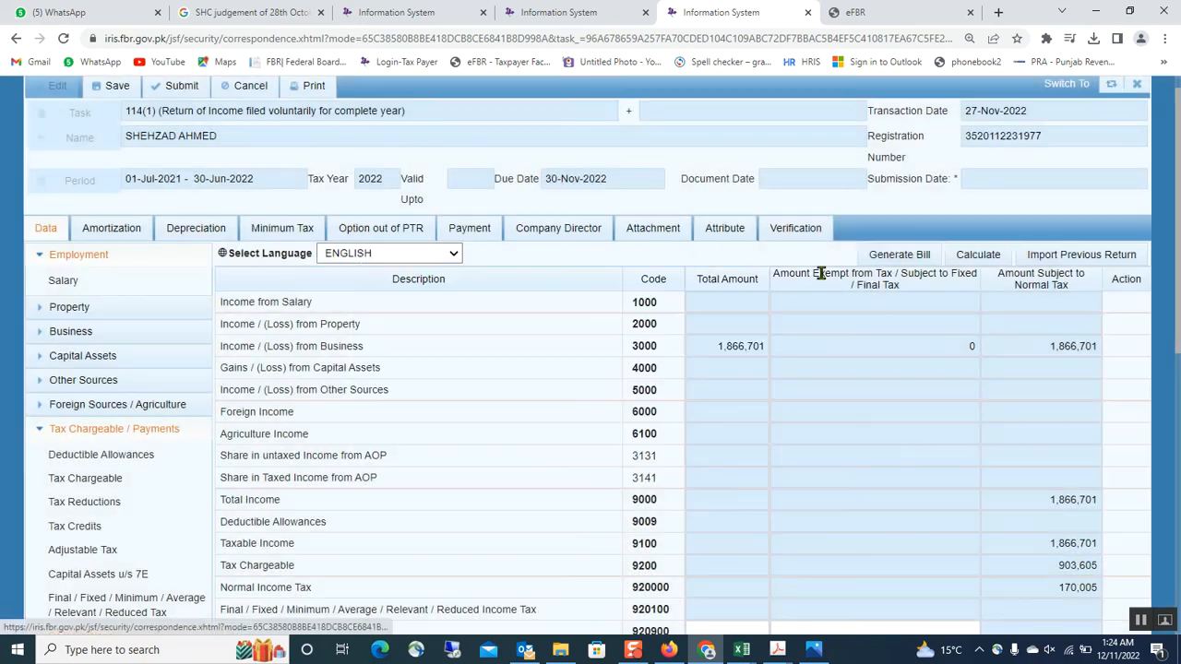
# Step: View the 114(1) return's payment section, open the CPR payment search to check for records, and close it
pyautogui.click(476, 234)
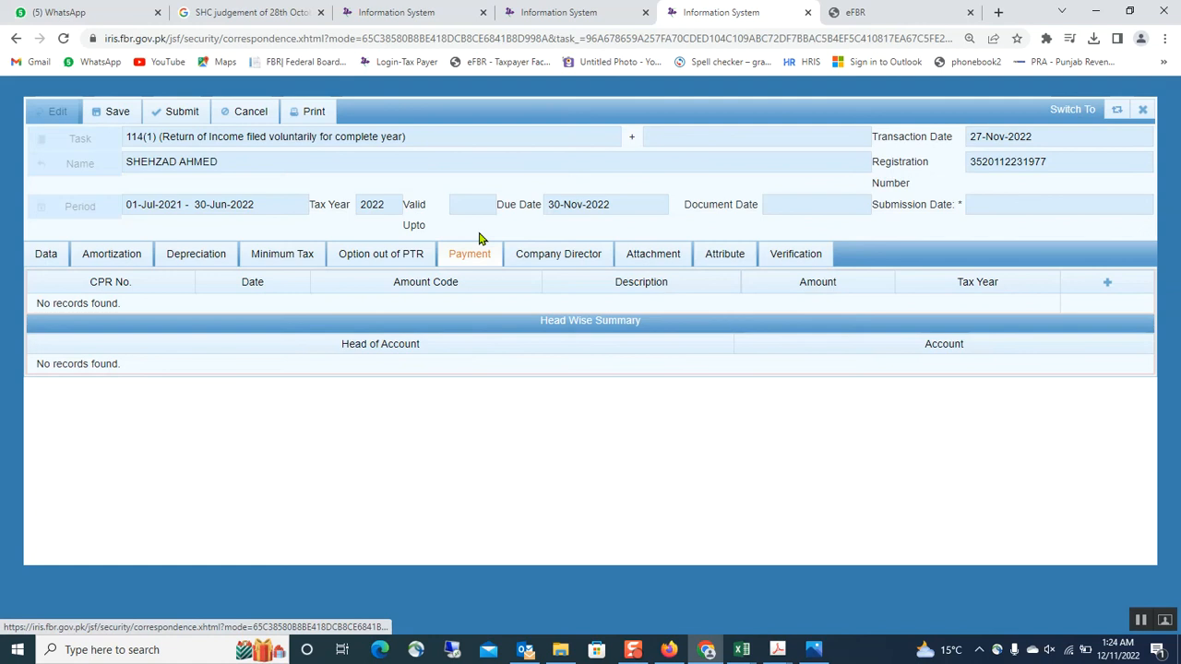
pyautogui.click(1106, 283)
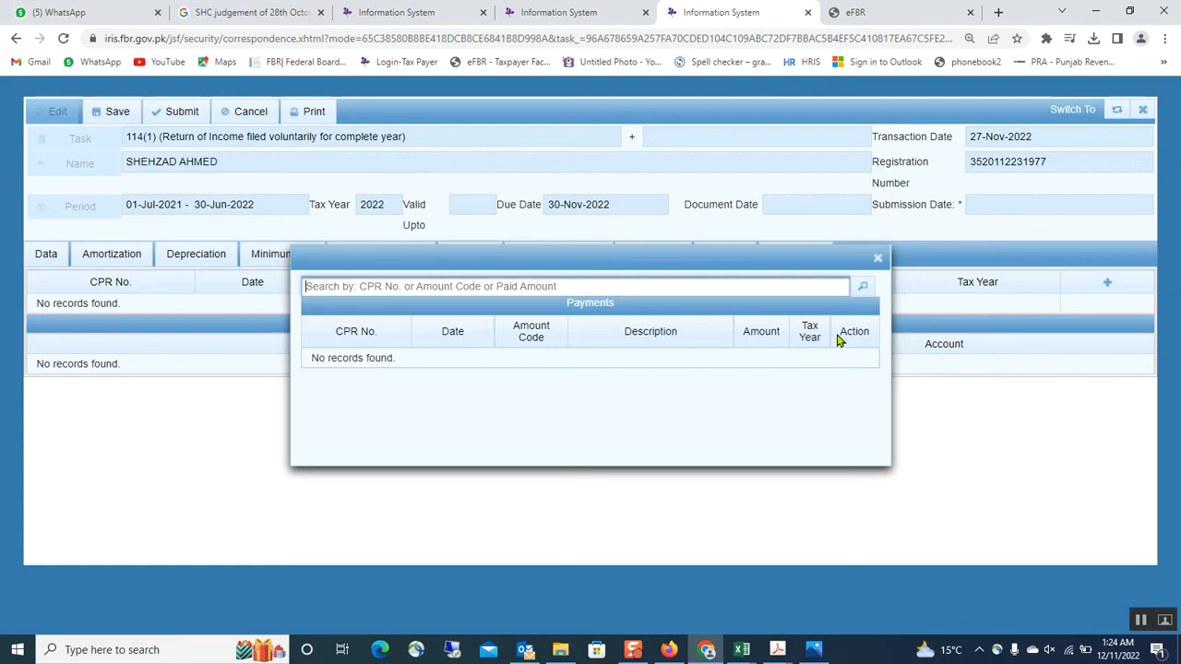
pyautogui.click(877, 257)
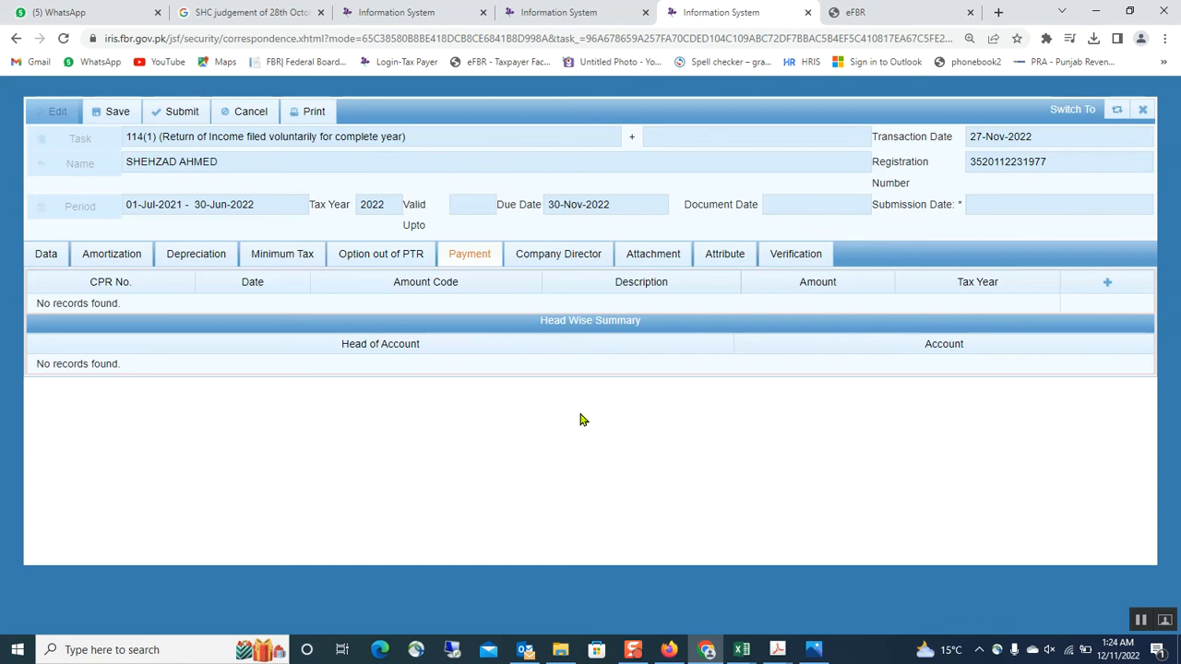
pyautogui.moveTo(743, 653)
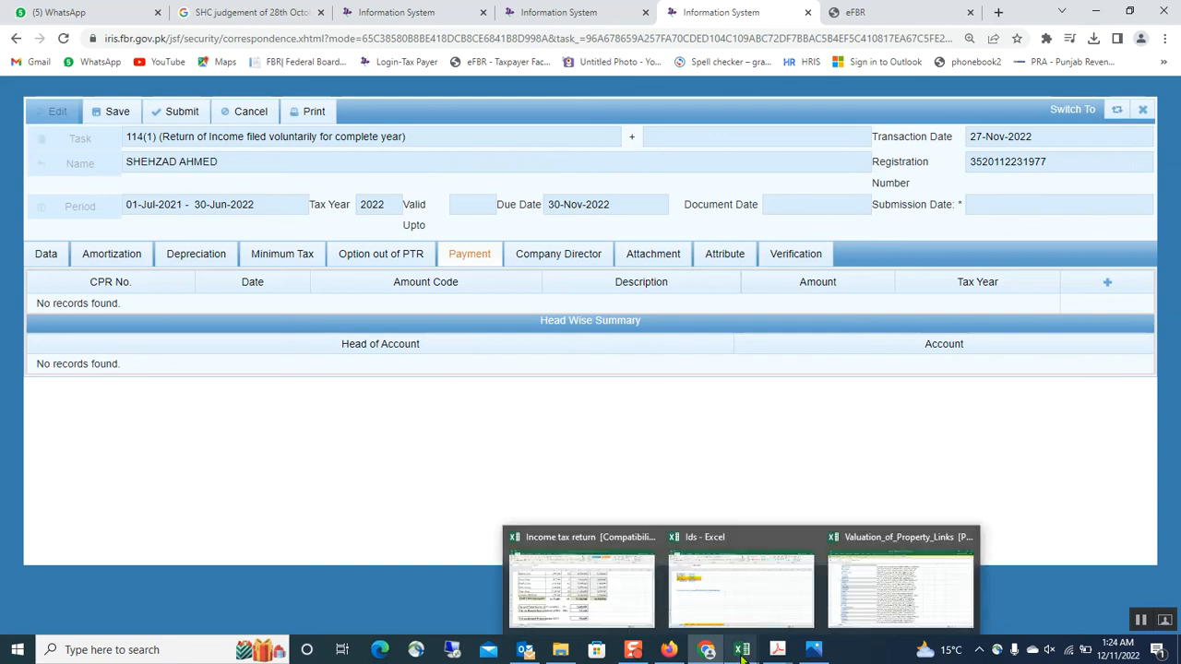